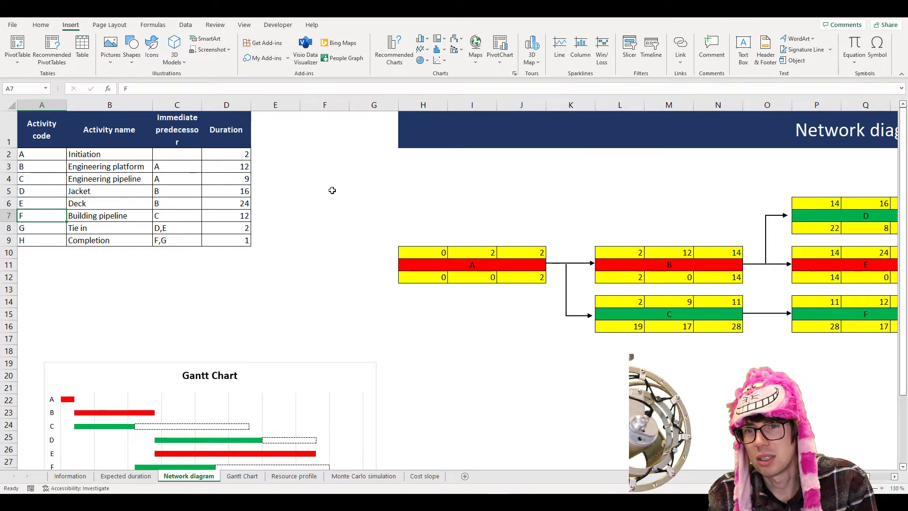
Widen the Immediate predecessor column of the activity table slightly so its header word no longer breaks
drag(37, 153, 43, 240)
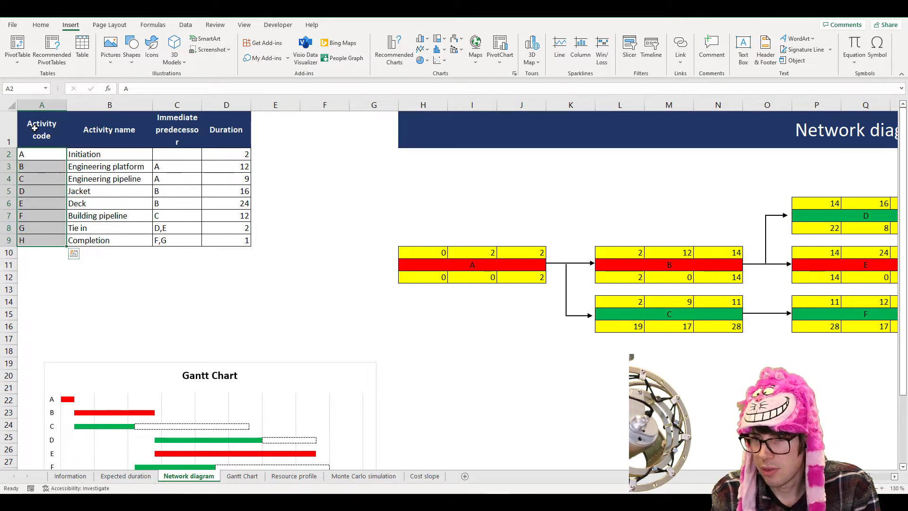
click(138, 292)
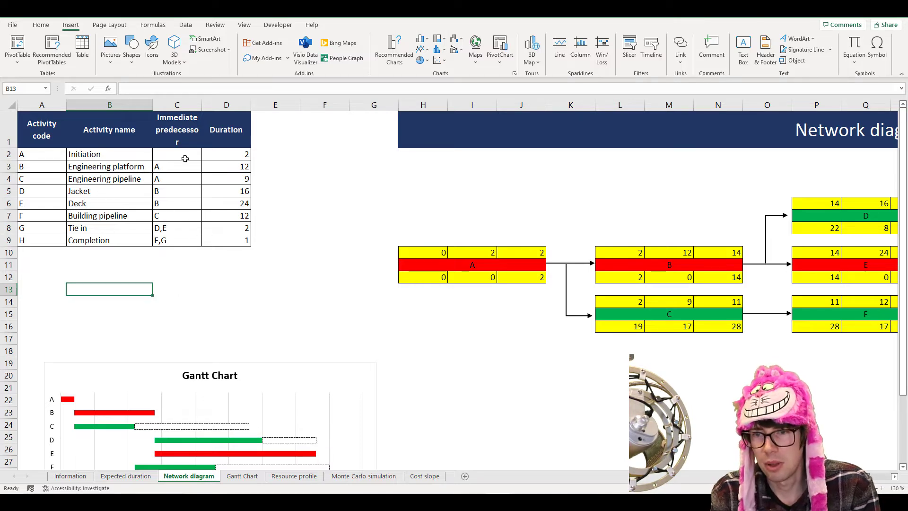
drag(203, 103, 206, 103)
click(190, 297)
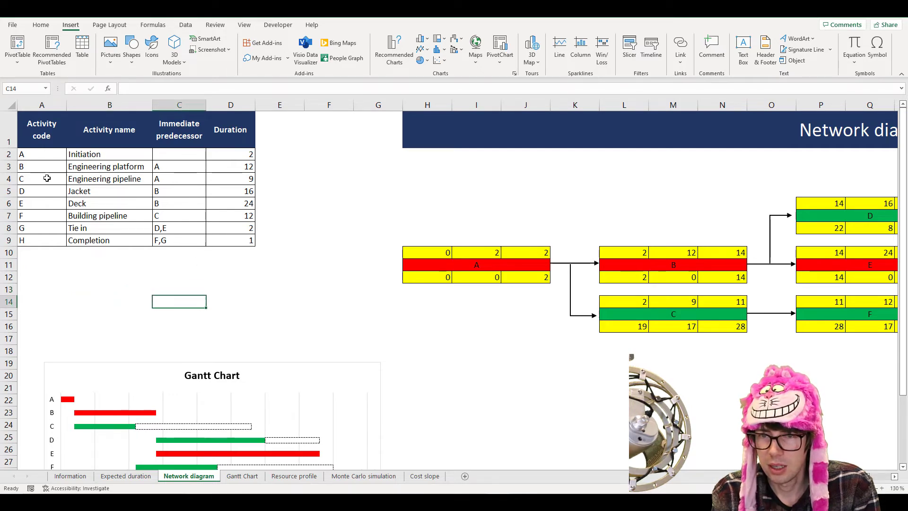
Examine the immediate predecessors listed for activities B, F and G in the activity table
click(34, 165)
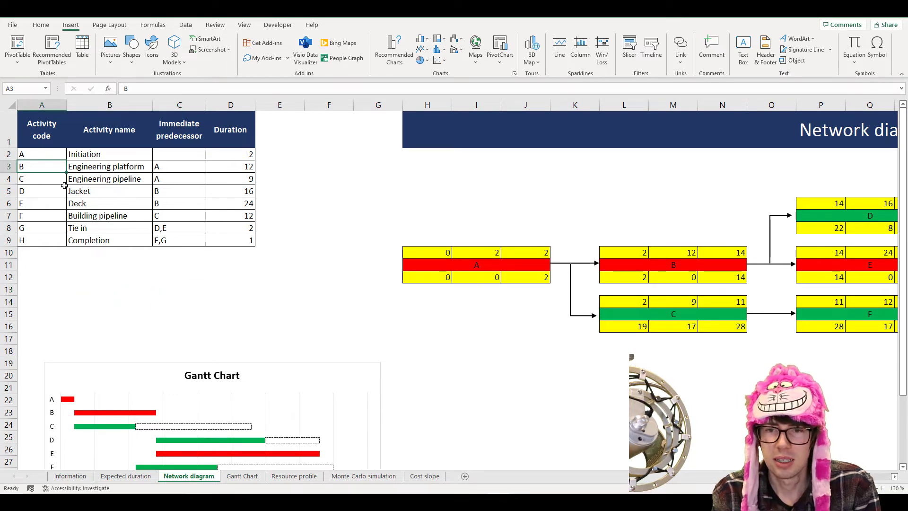
click(184, 167)
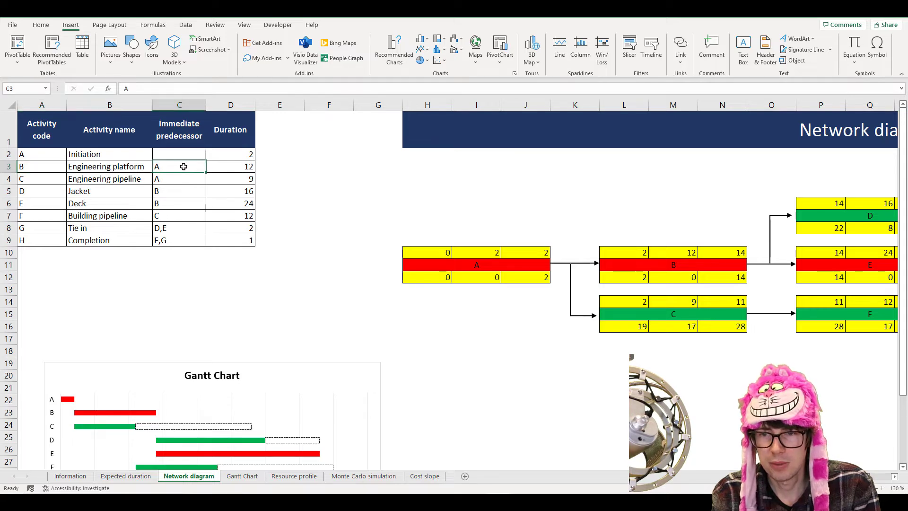
click(52, 212)
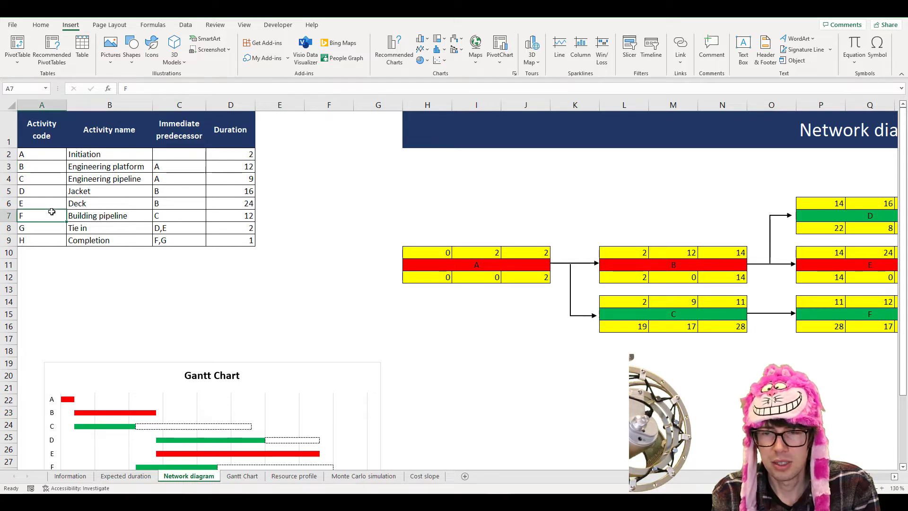
click(174, 216)
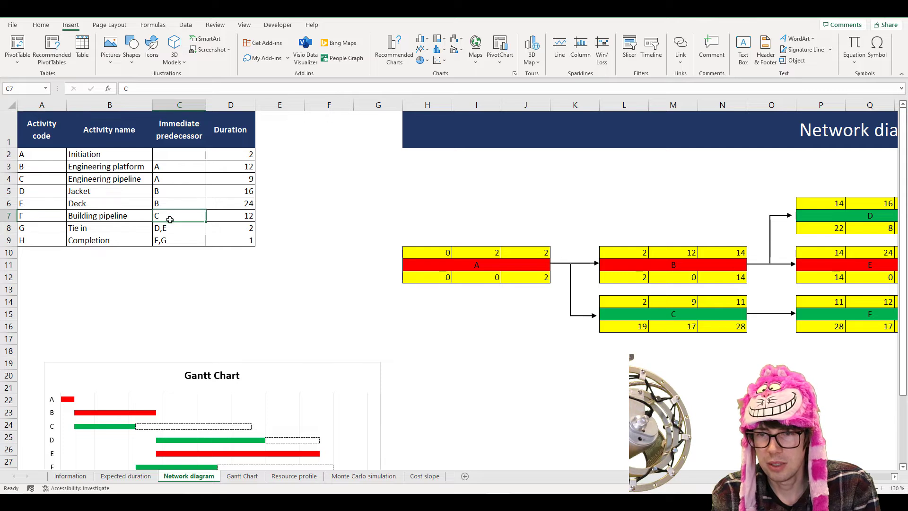
click(44, 225)
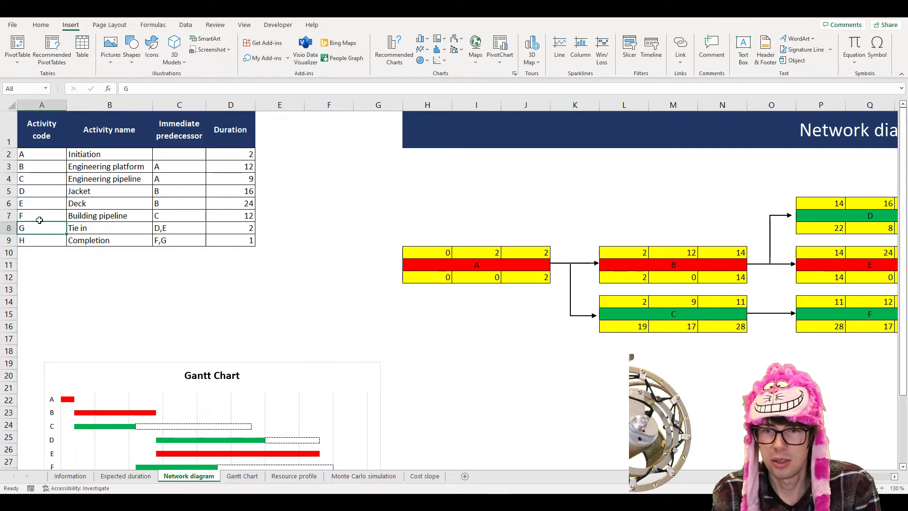
click(178, 216)
click(36, 227)
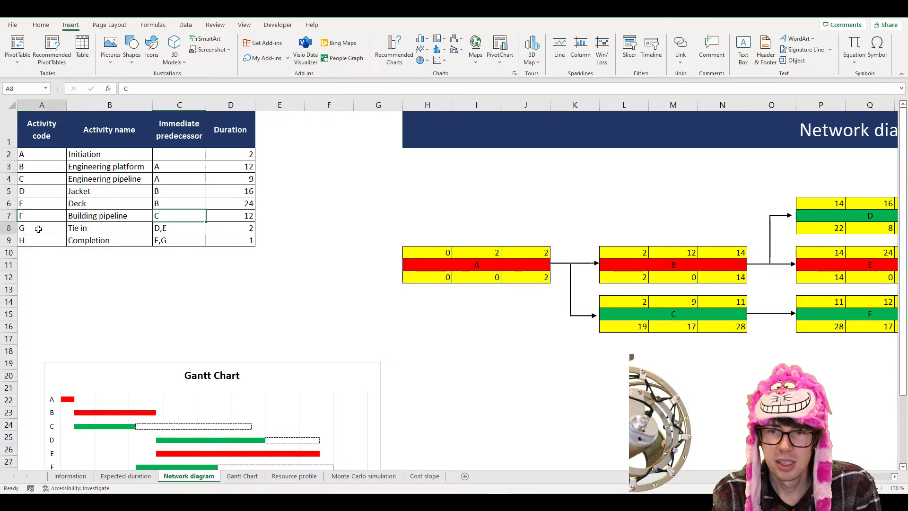
click(169, 227)
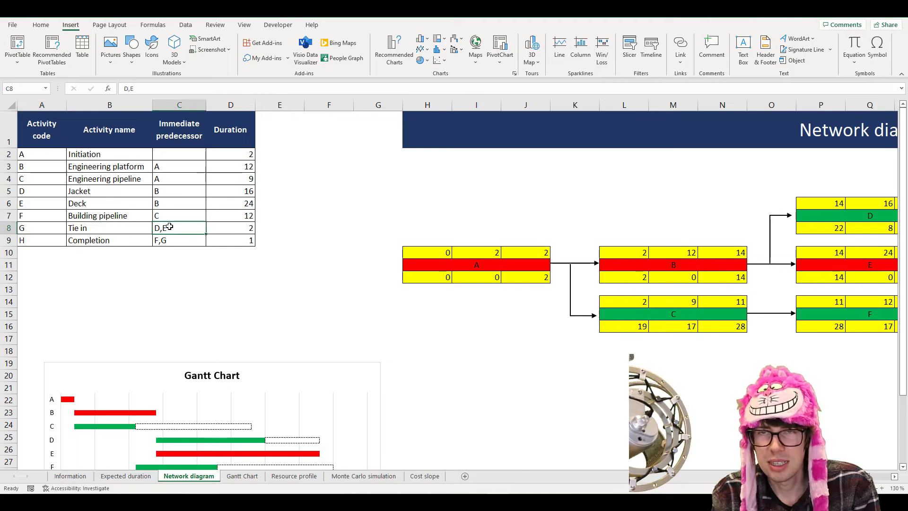
Review the Duration values and the full extent of the activity table
drag(232, 154, 240, 236)
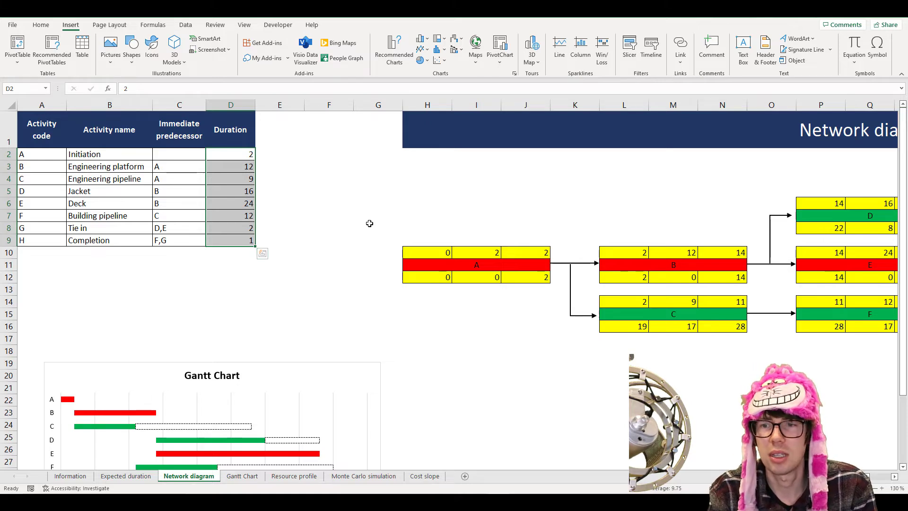
click(328, 202)
click(266, 268)
drag(265, 268, 21, 116)
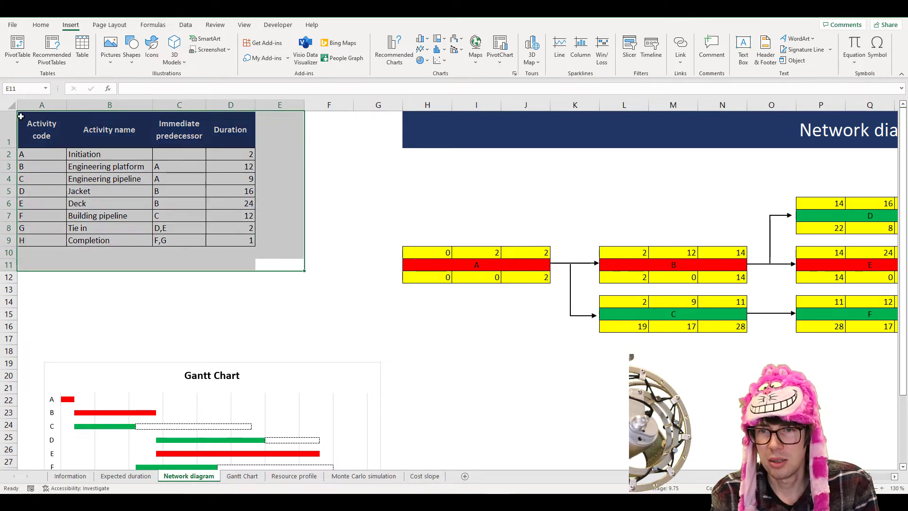
click(326, 312)
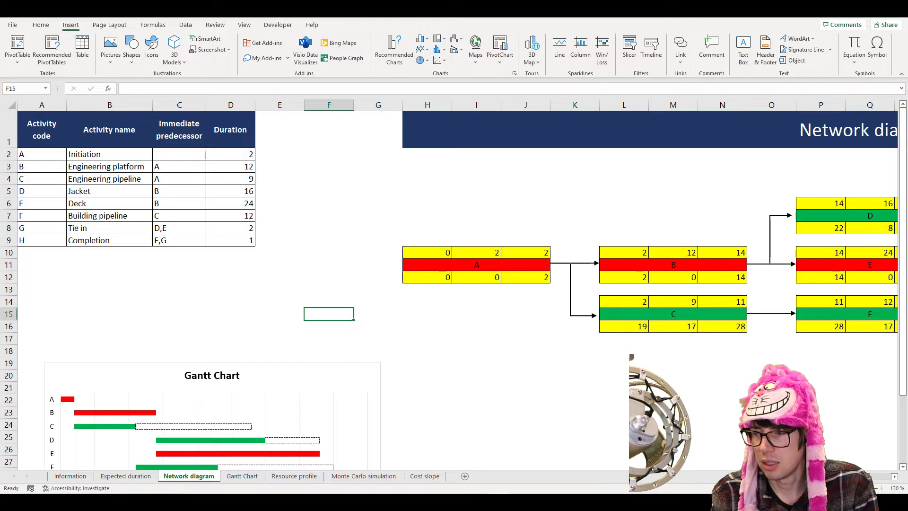
Inspect the upper and lower cells of activity A's node in the network diagram, including their formulas
scroll(639, 373, right, 4)
scroll(639, 373, down, 1)
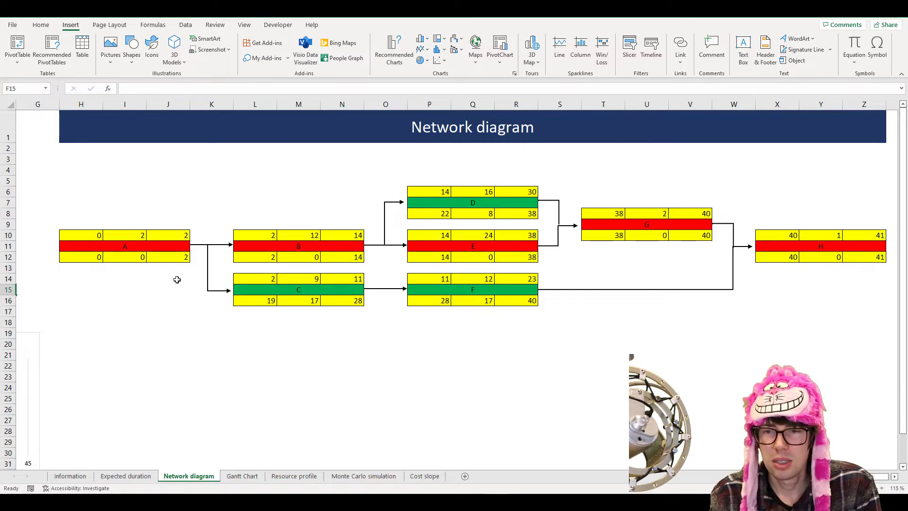
click(86, 233)
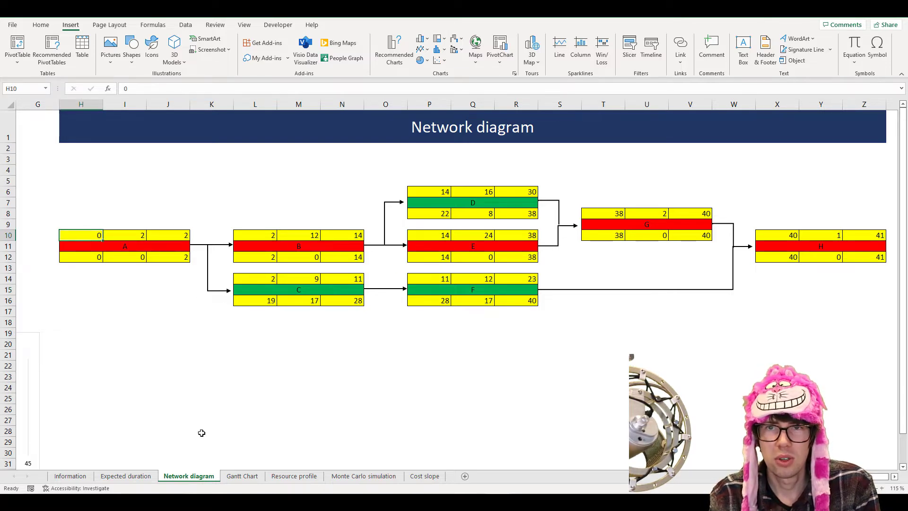
click(136, 238)
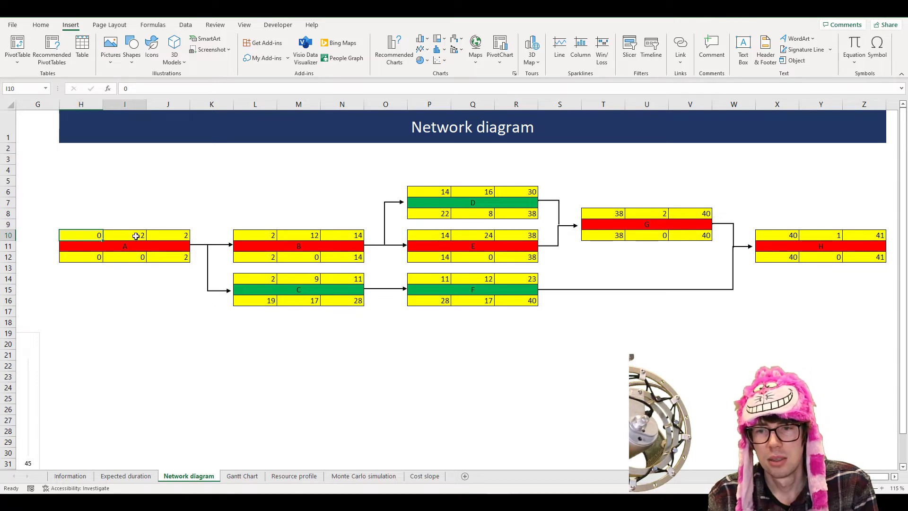
click(173, 233)
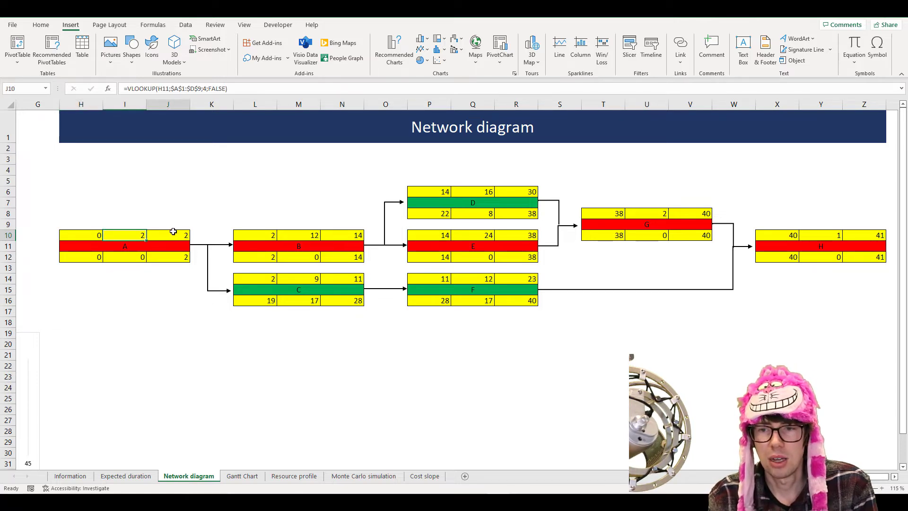
click(89, 258)
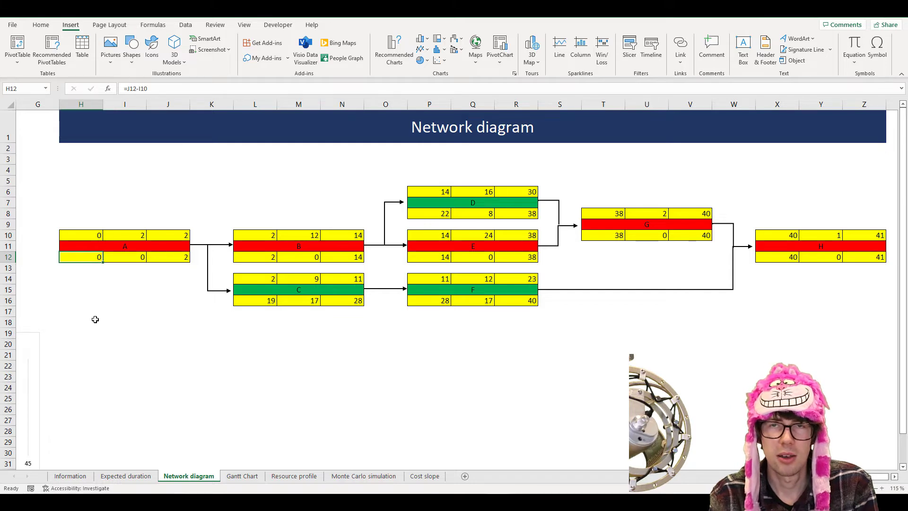
click(126, 259)
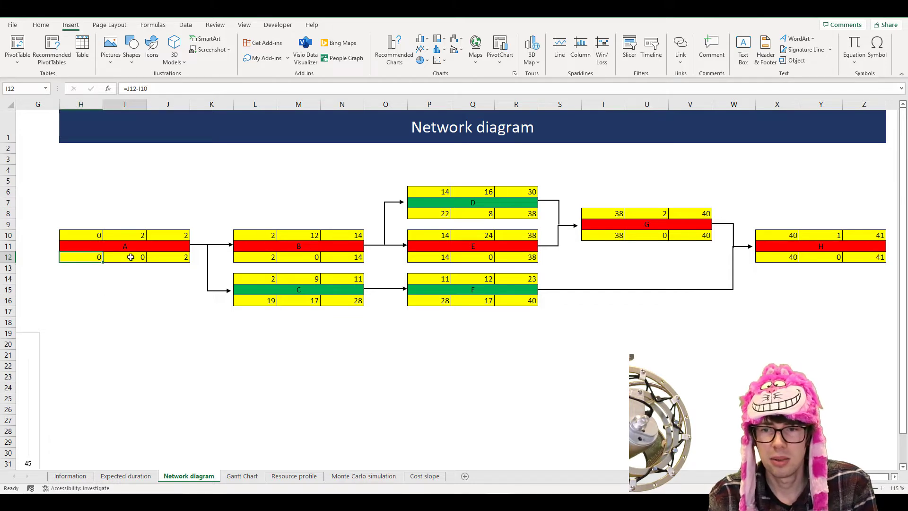
click(178, 257)
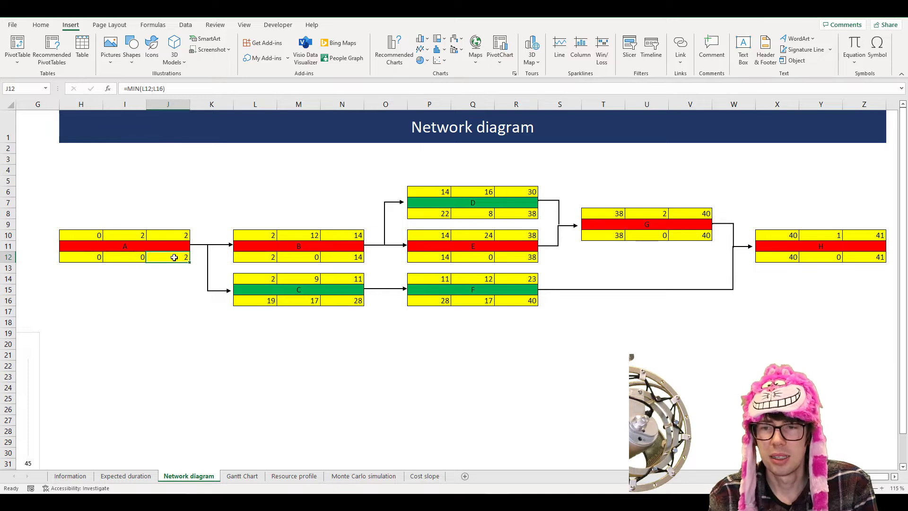
Inspect the formulas and cell references in activity B's node of the network diagram without changing them
click(258, 259)
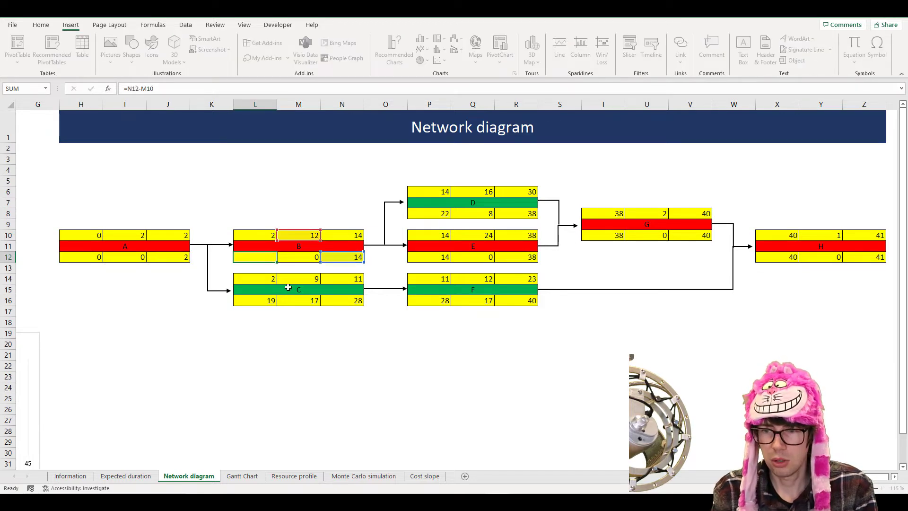
key(Right)
key(Right)
key(F2)
key(Escape)
key(Up)
key(Up)
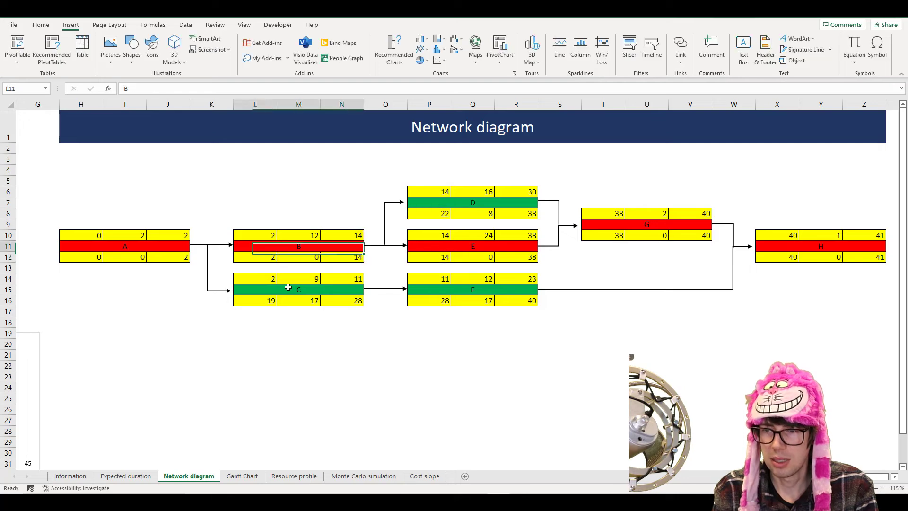
key(F2)
key(Escape)
Check the formulas in the top row of activity E's node, including the duration lookup
key(Right)
key(Right)
key(F2)
key(Tab)
key(F2)
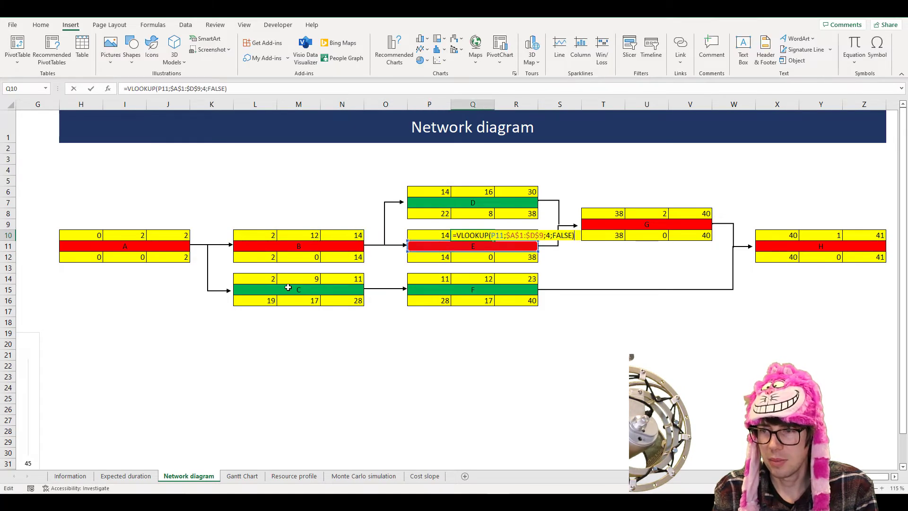
key(Tab)
key(F2)
key(Tab)
Check the formulas in activity G's node, covering cells T10, T8 and U8
key(Right)
key(F2)
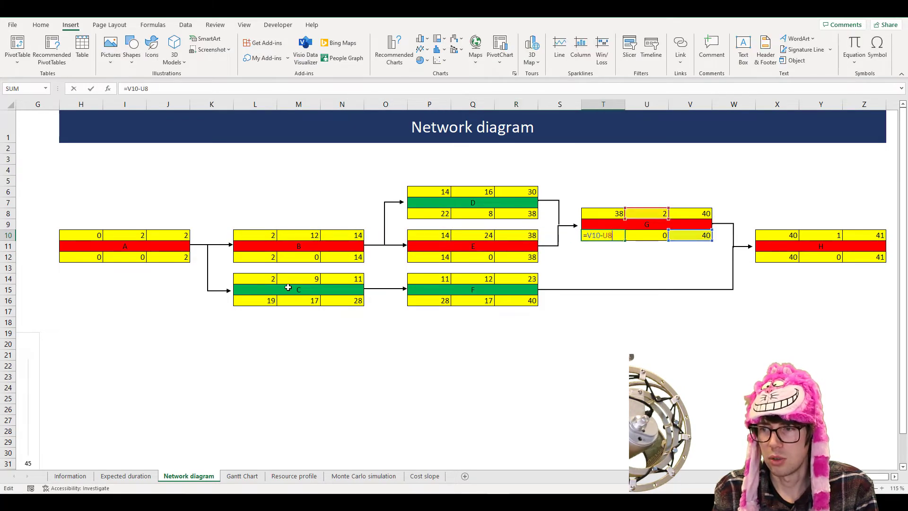
key(Escape)
key(Up)
key(Up)
key(F2)
key(Escape)
key(Right)
key(F2)
key(Escape)
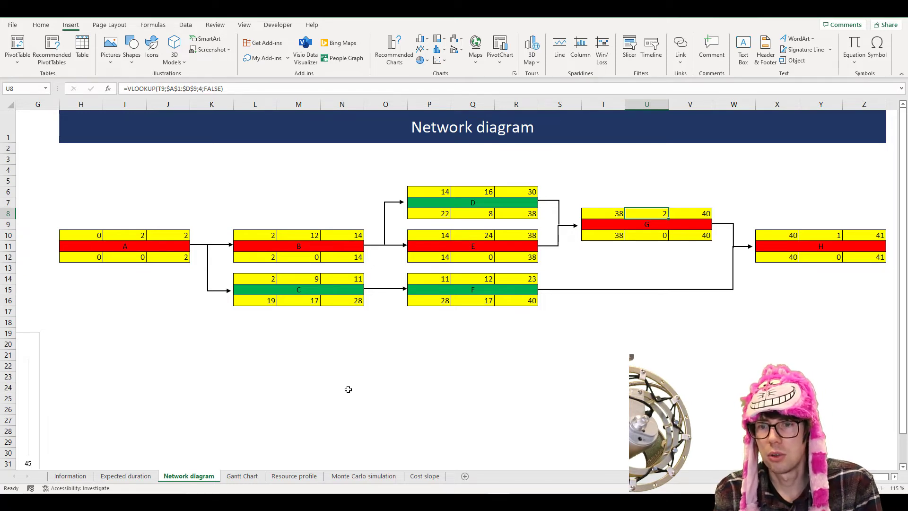
Fill cell L14, the first upper cell of activity C's node, with the blue theme color
scroll(72, 279, up, 3)
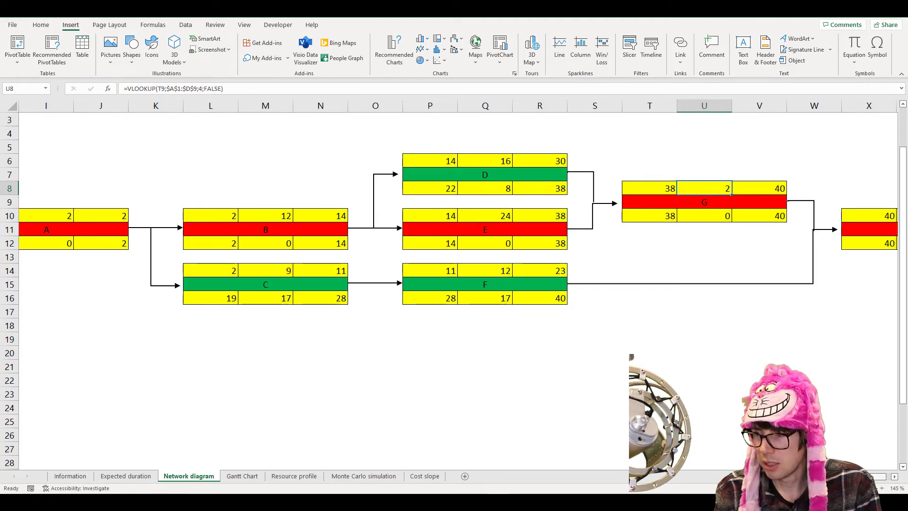
scroll(258, 215, left, 5)
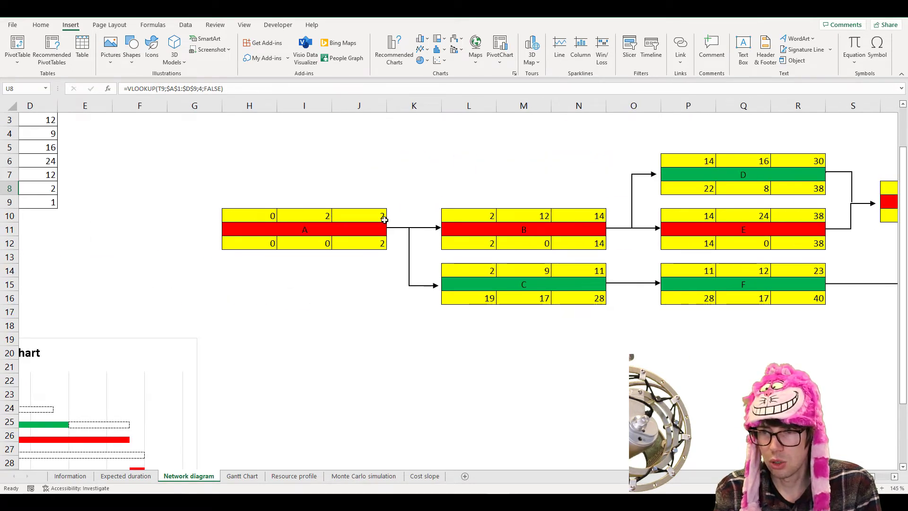
click(483, 268)
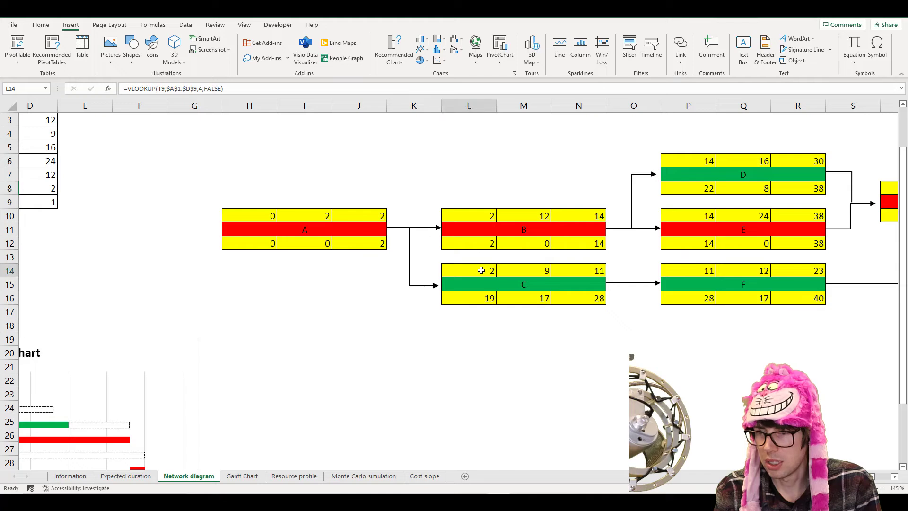
click(41, 26)
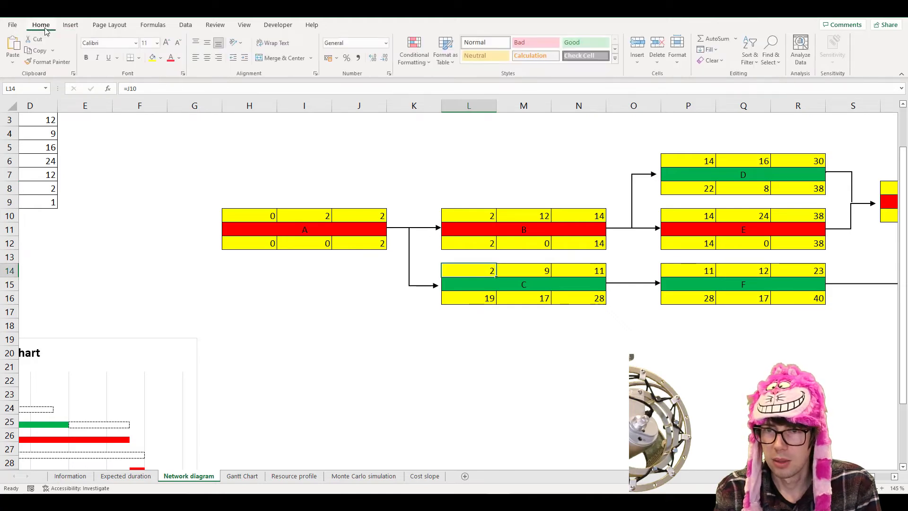
click(161, 58)
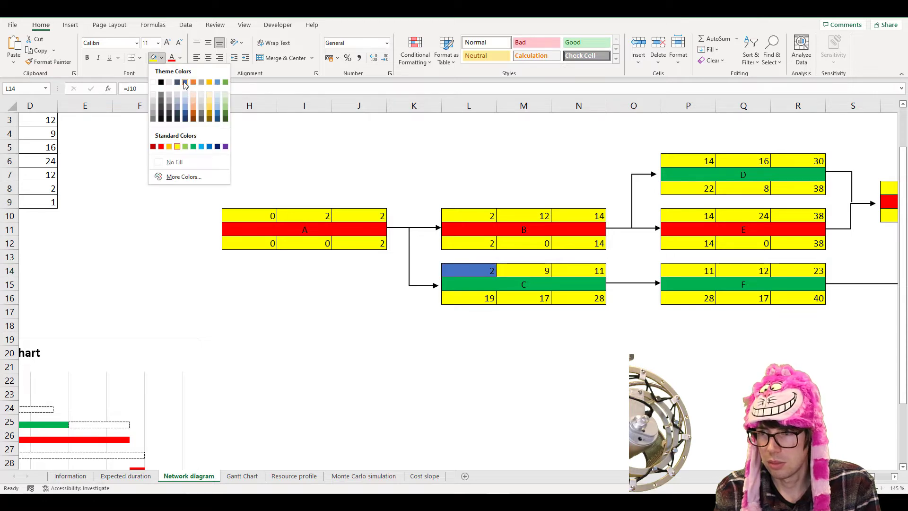
click(185, 83)
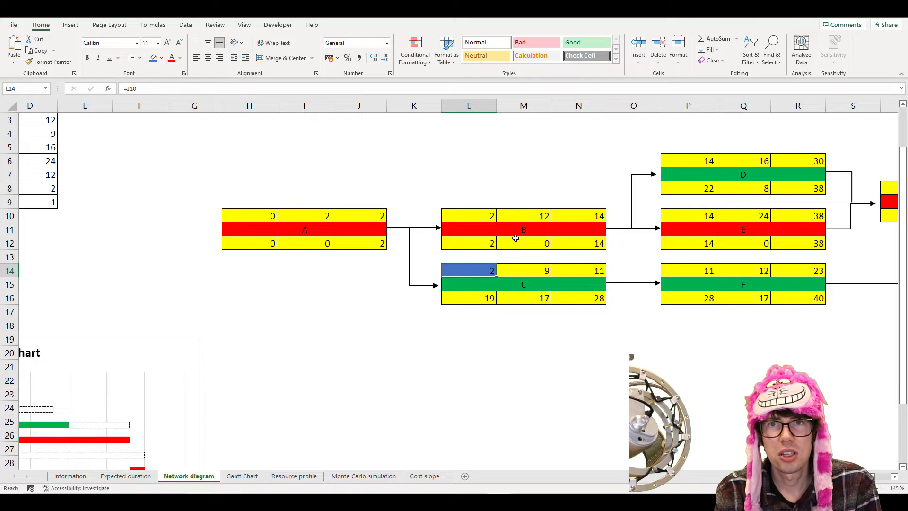
Apply the same blue fill to cell M16, the middle lower cell of activity C's node, and compare it with L14
click(532, 299)
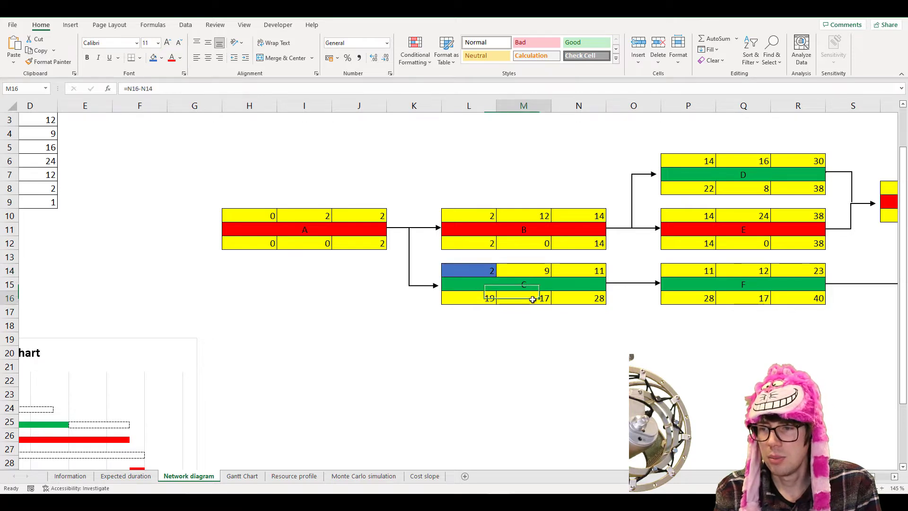
click(154, 59)
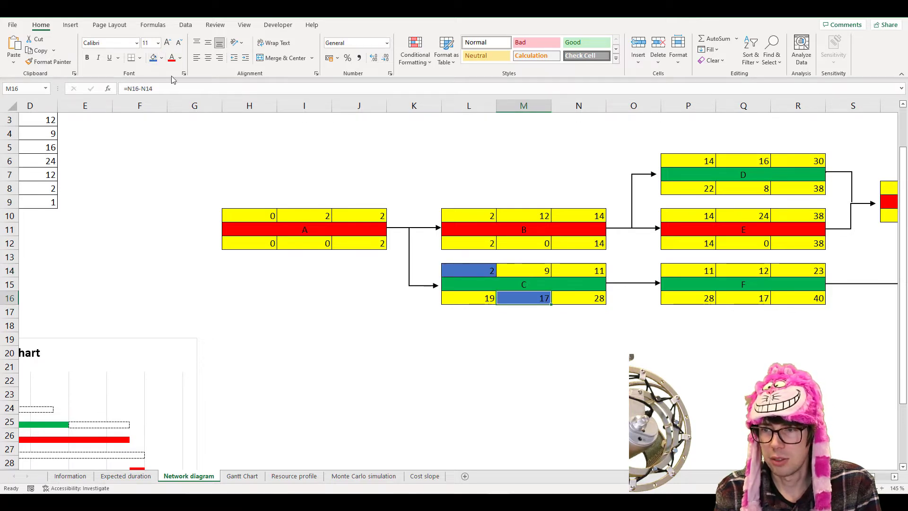
click(475, 265)
click(534, 296)
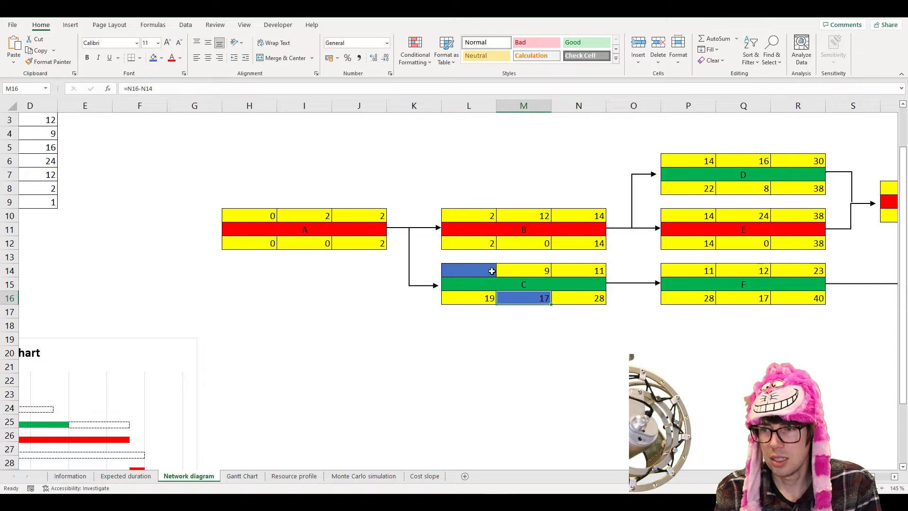
click(491, 267)
click(533, 299)
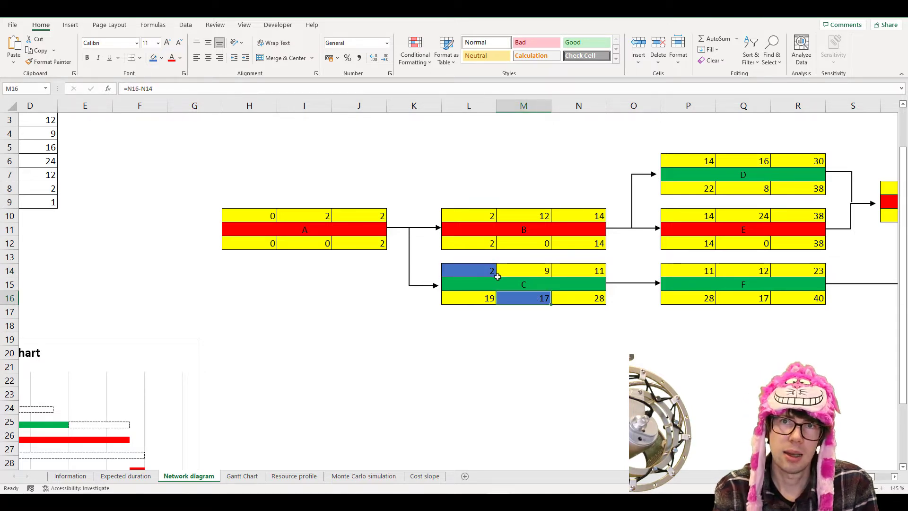
Move the Gantt chart below the network diagram's A and B nodes to uncover the helper table in rows 22 to 30
ctrl+scroll(246, 278, down, 3)
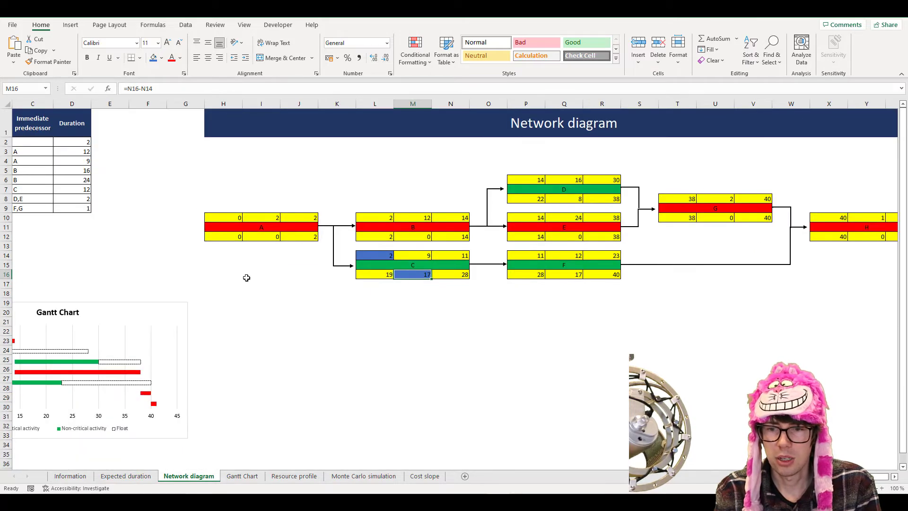
click(251, 454)
key(Home)
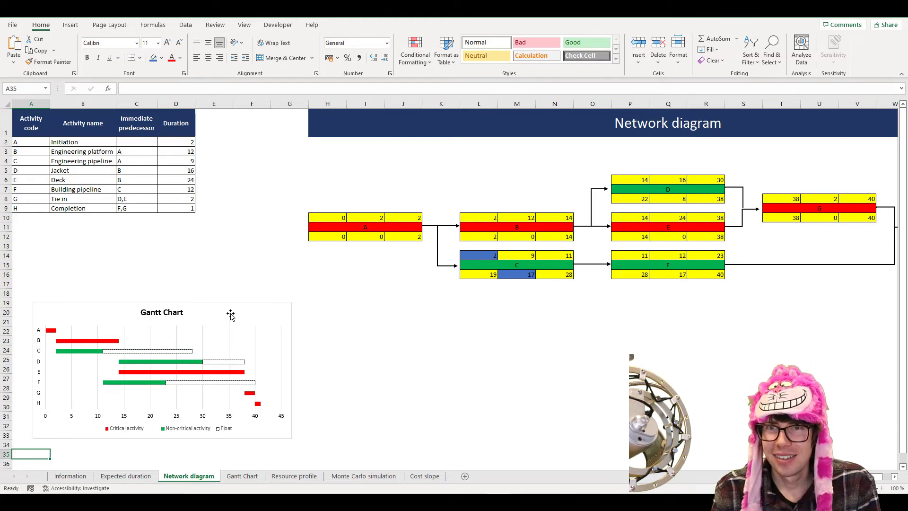
drag(236, 313, 569, 325)
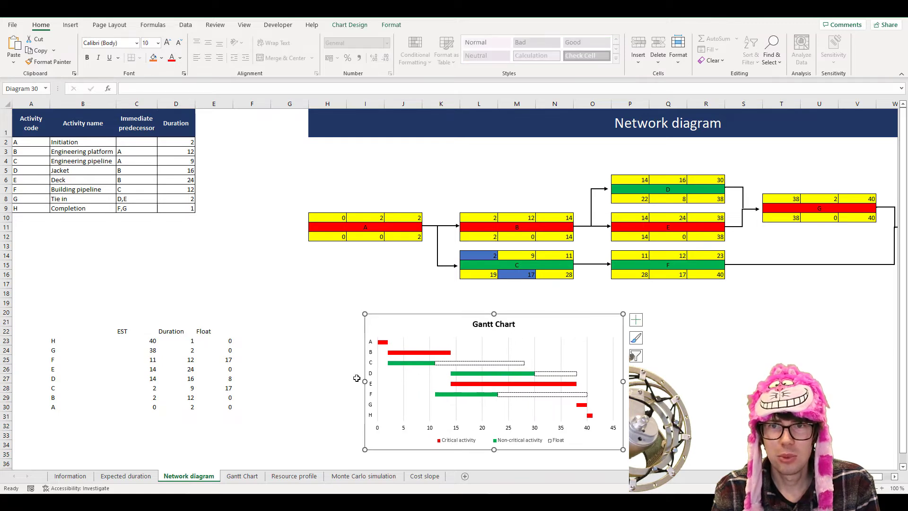
click(311, 377)
Go through the helper table's activity codes, EST, Duration and Float columns, selecting each one in turn
drag(59, 342, 59, 406)
drag(134, 332, 142, 406)
drag(171, 332, 183, 407)
drag(204, 332, 216, 405)
click(136, 283)
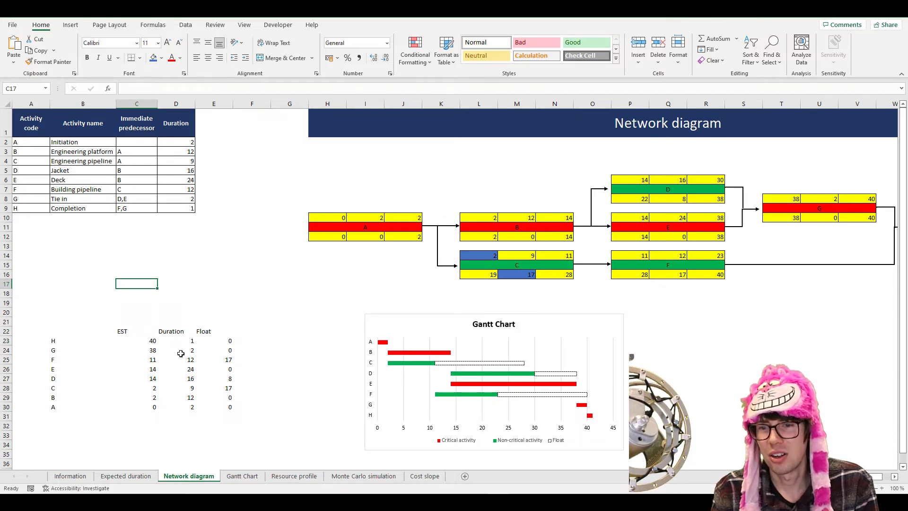
Check the EST formulas in C23:C30, tracing each one to its source cell in the network diagram
click(146, 341)
key(F2)
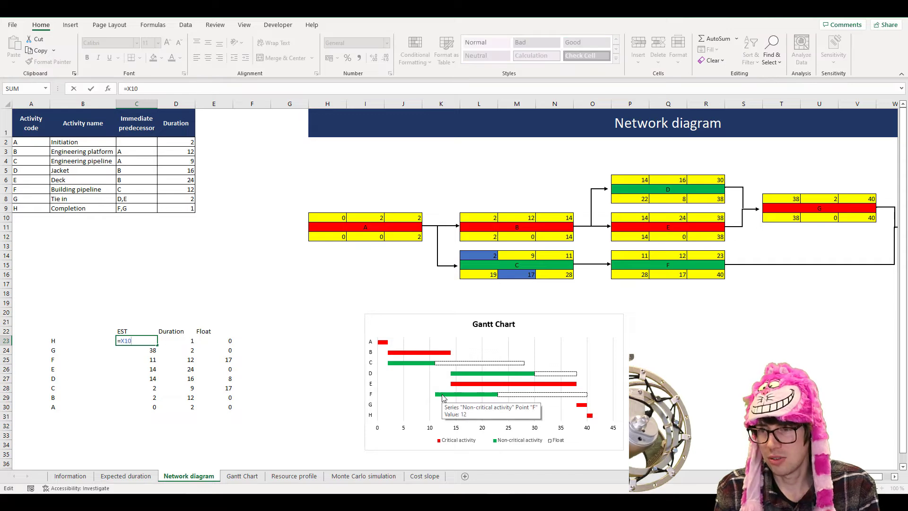
click(292, 334)
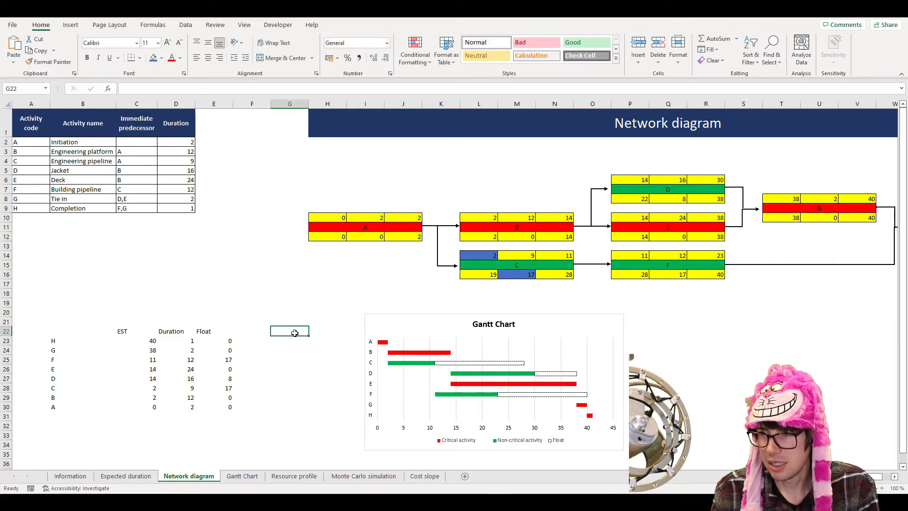
ctrl+scroll(295, 333, down, 1)
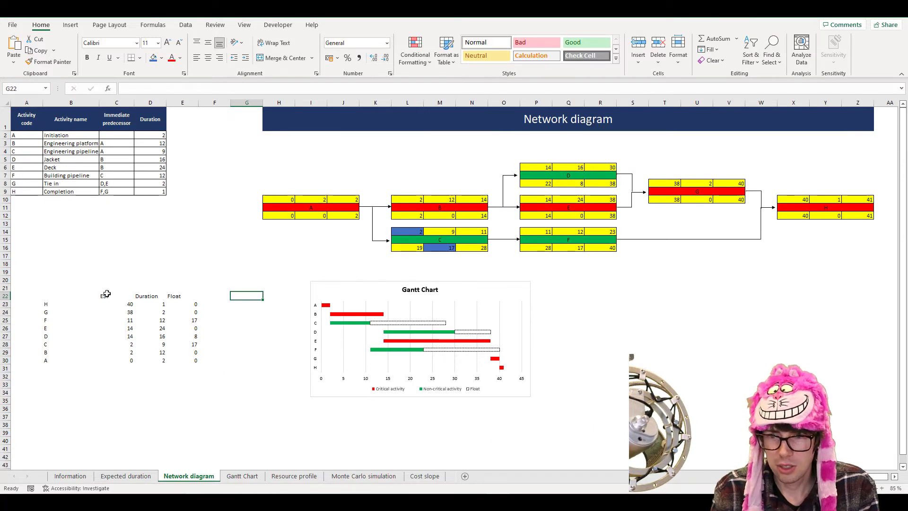
click(121, 307)
key(F2)
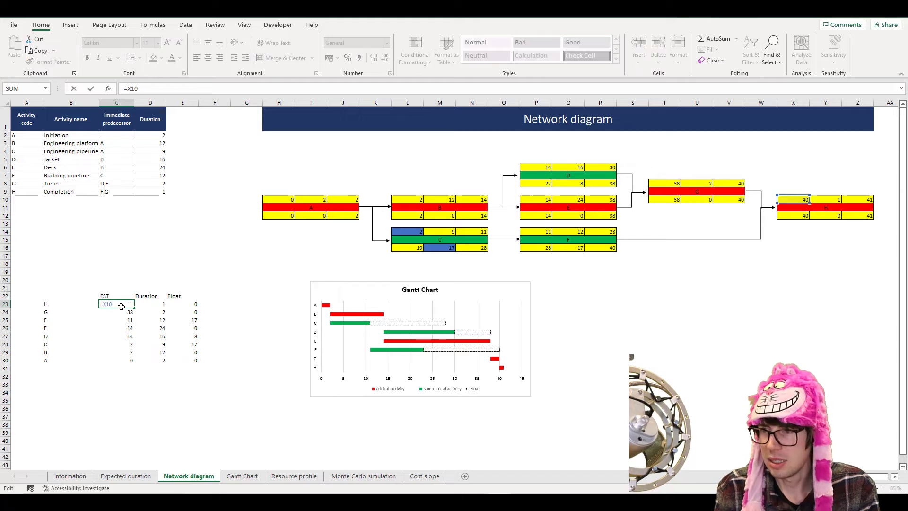
key(Return)
key(F2)
key(Return)
key(F2)
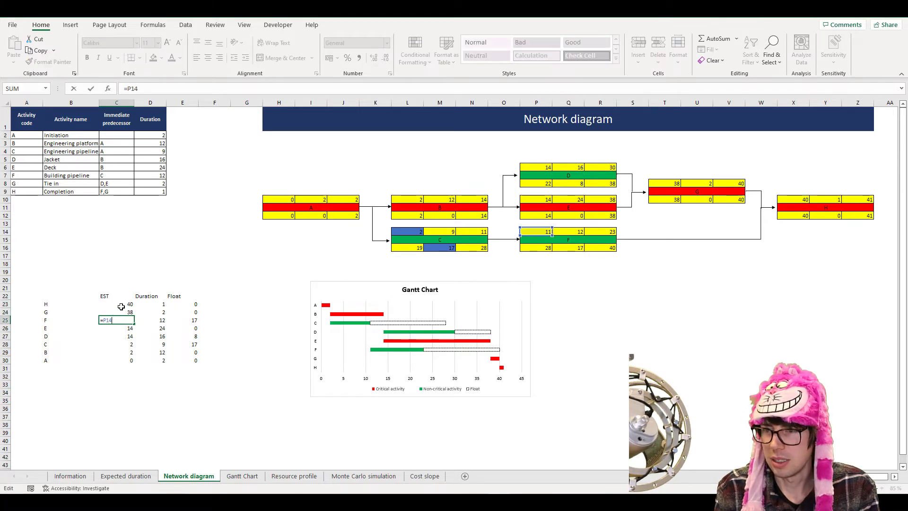
key(Return)
key(F2)
key(Return)
key(F2)
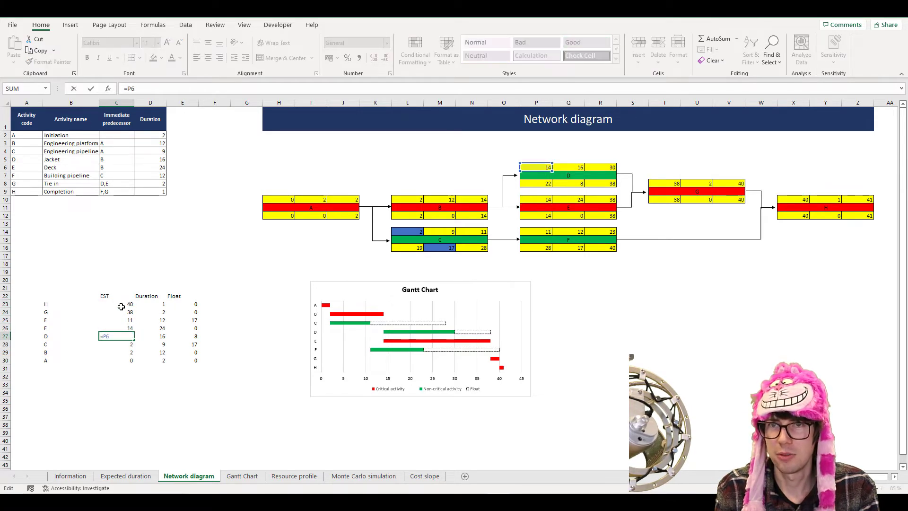
key(Return)
key(F2)
key(Return)
key(F2)
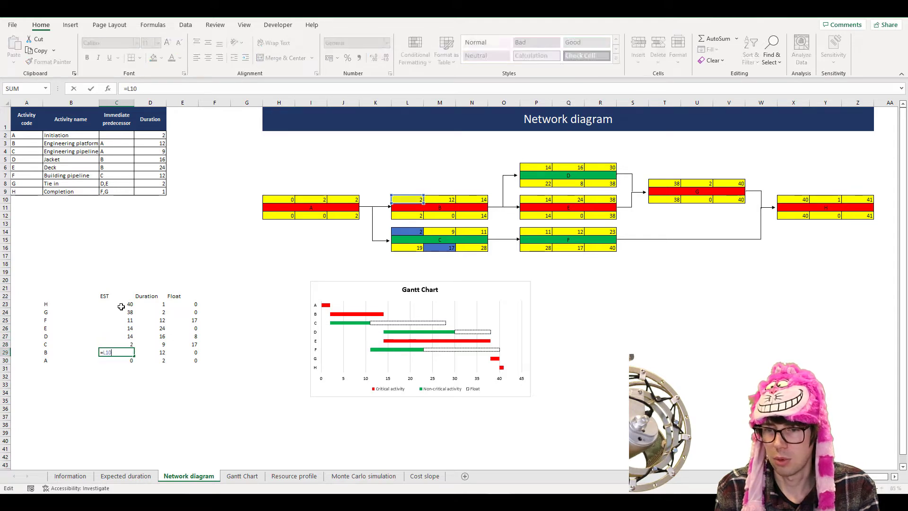
key(Return)
key(F2)
key(Return)
Check the Float formulas in E23:E30 against the network diagram, glancing at the duration lookup in D30 first
key(Right)
key(Up)
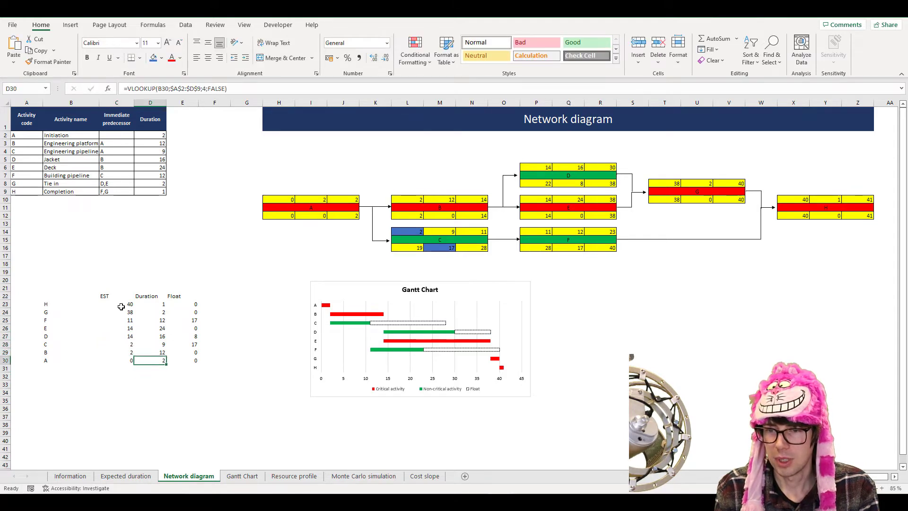
key(Up)
key(Right)
key(Up)
key(Up)
key(Up)
key(Up)
key(Up)
key(Up)
key(F2)
key(Return)
key(F2)
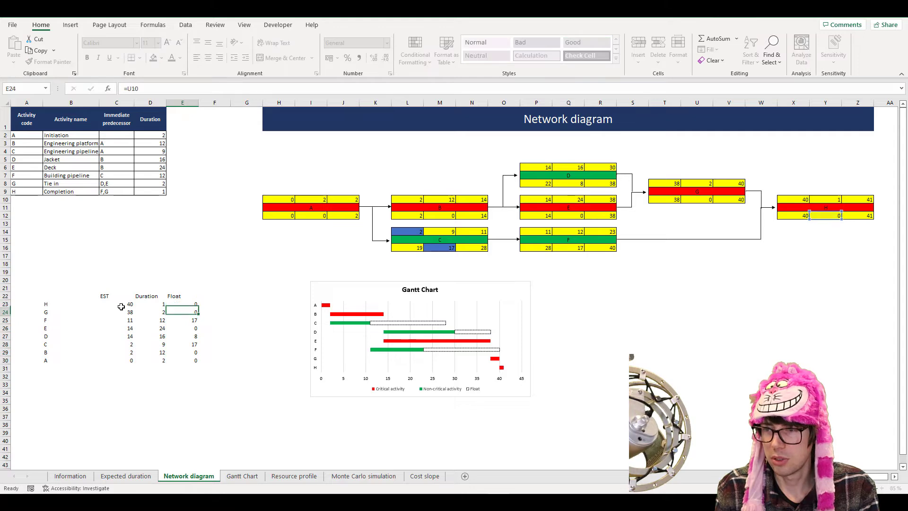
key(Return)
key(F2)
key(Return)
key(F2)
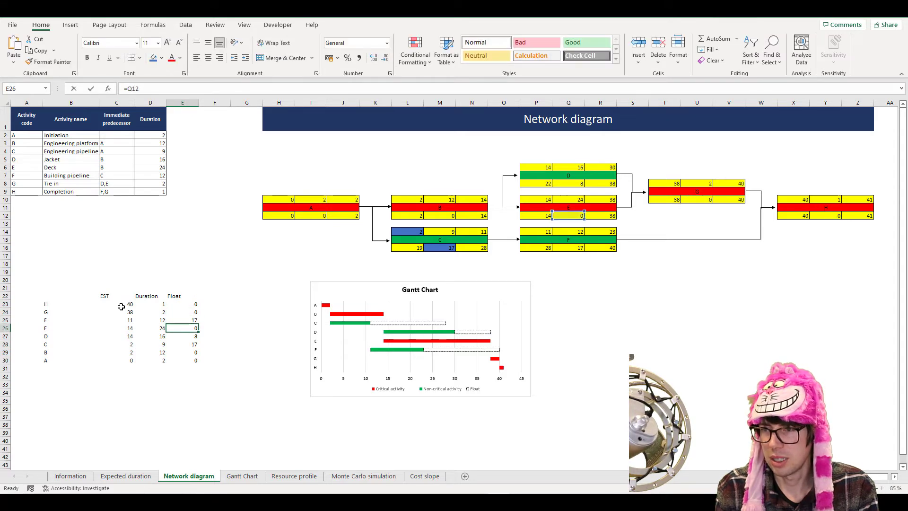
key(Return)
key(F2)
key(Return)
key(F2)
key(Return)
key(F2)
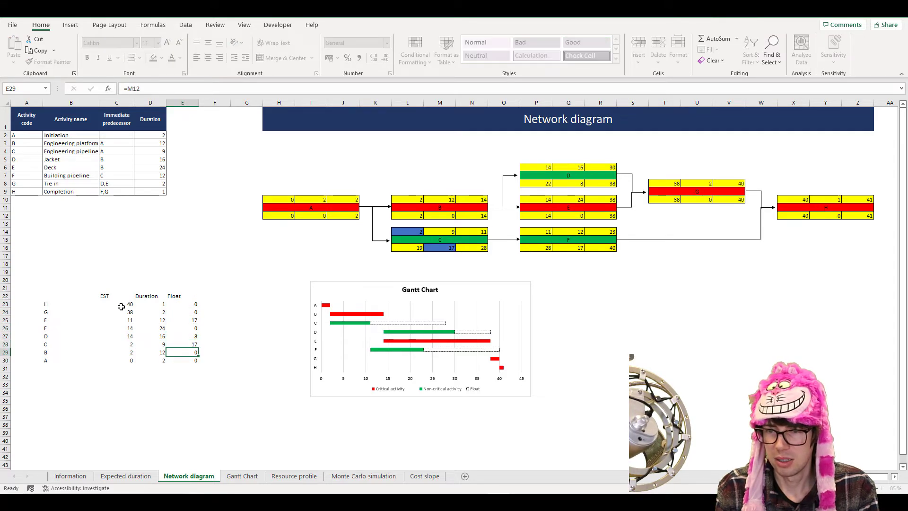
key(Return)
key(F2)
key(Return)
Check the duration lookup formula in D29 and its source, the activity table in A1:D9
key(Left)
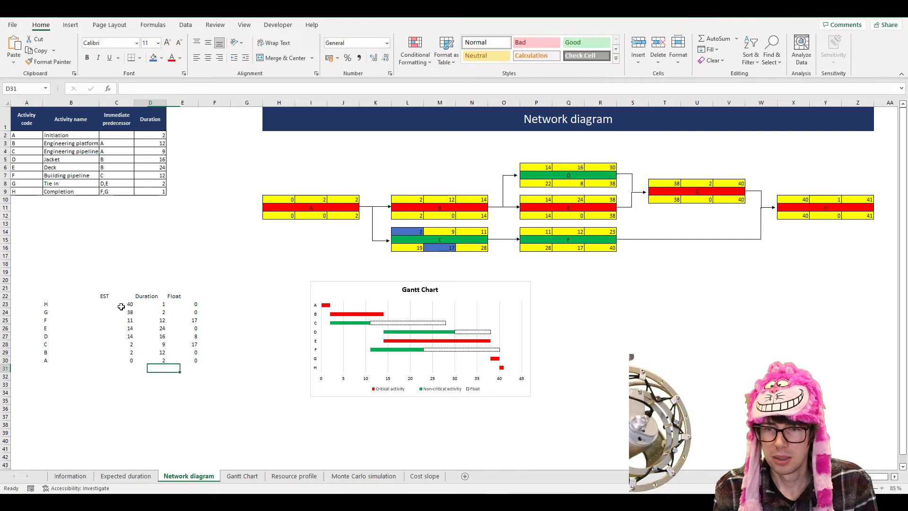
key(Left)
key(Left)
key(Right)
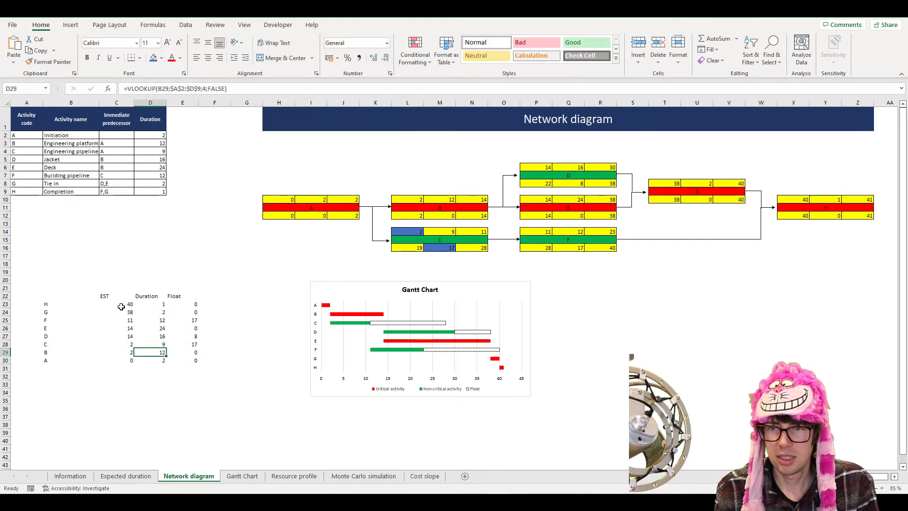
drag(26, 119, 156, 192)
click(242, 264)
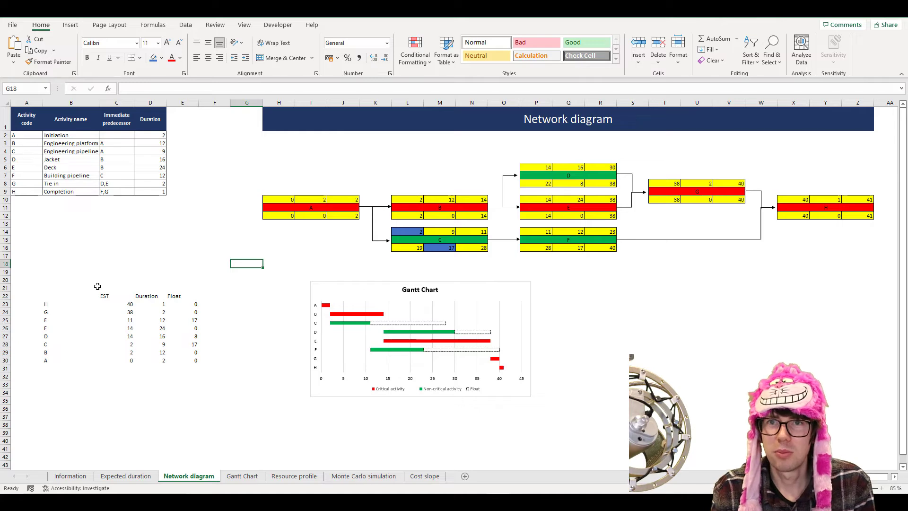
Examine the Gantt chart's source data column by column: activity codes, EST, Duration and Float
scroll(78, 340, up, 1)
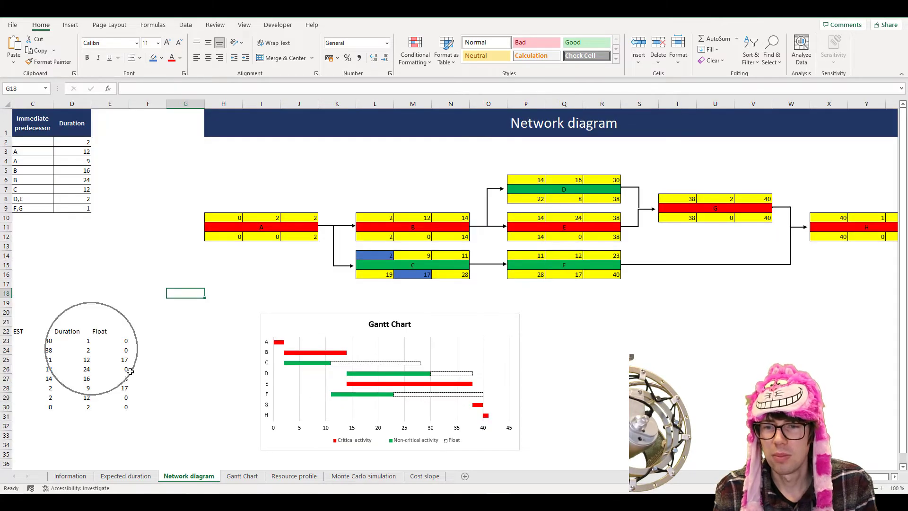
click(162, 444)
key(Home)
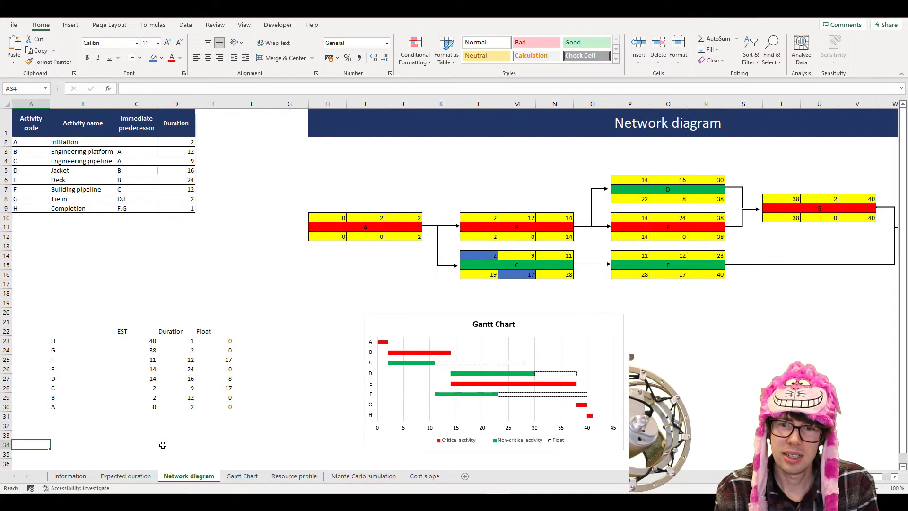
scroll(165, 392, down, 1)
drag(65, 310, 67, 376)
drag(127, 301, 152, 386)
drag(177, 302, 197, 384)
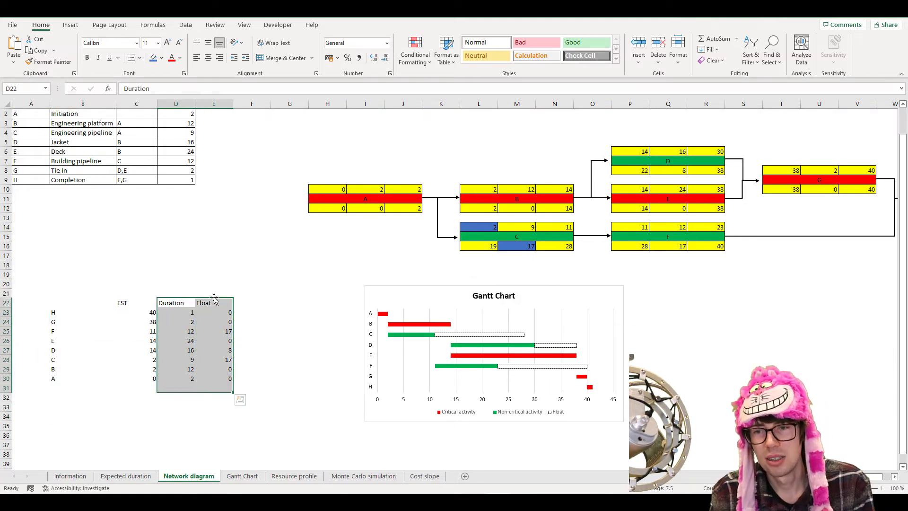
drag(208, 301, 228, 375)
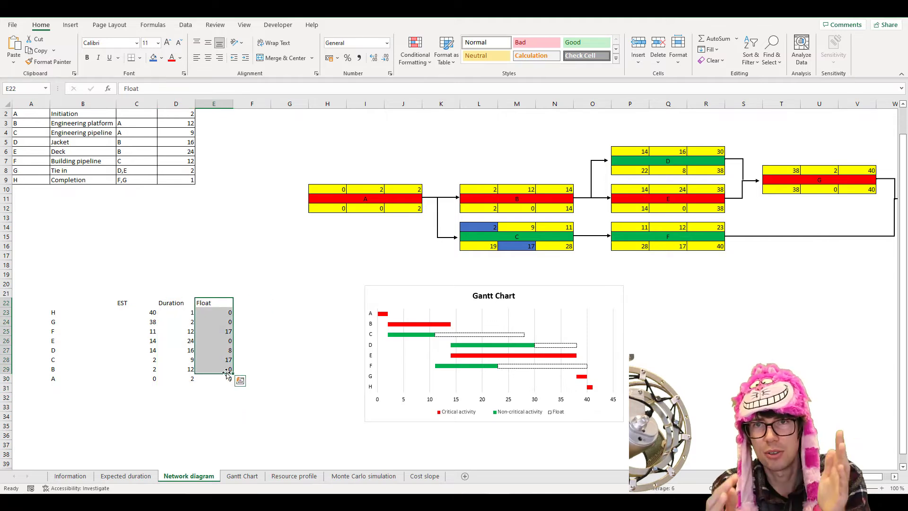
click(285, 338)
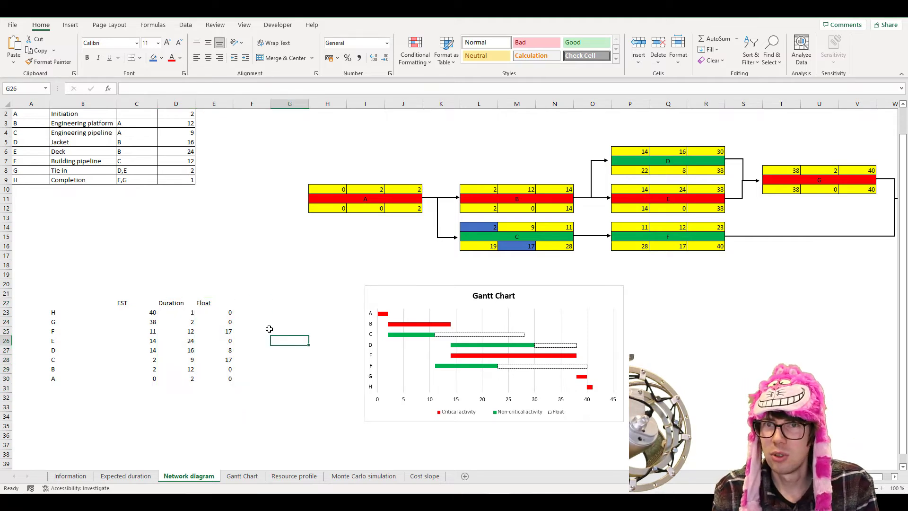
Examine the reversed order of the activity codes in B23:B30
drag(50, 310, 53, 378)
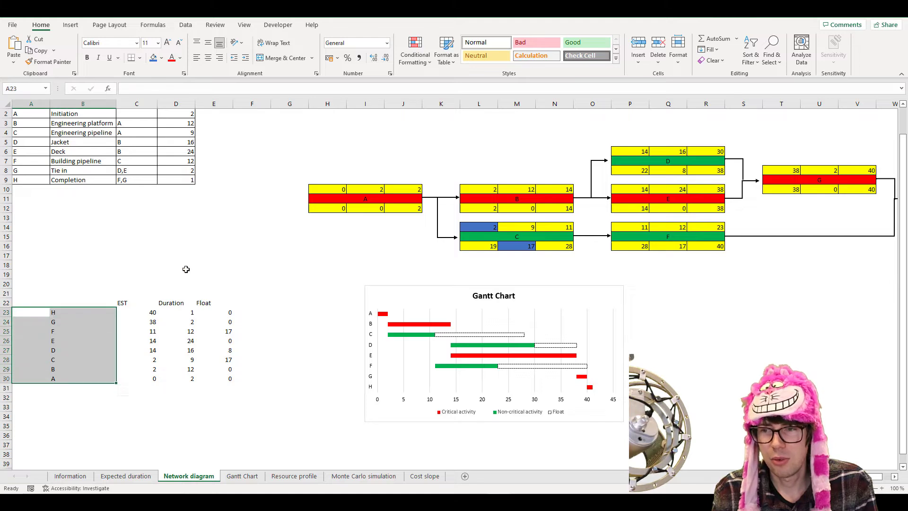
click(222, 220)
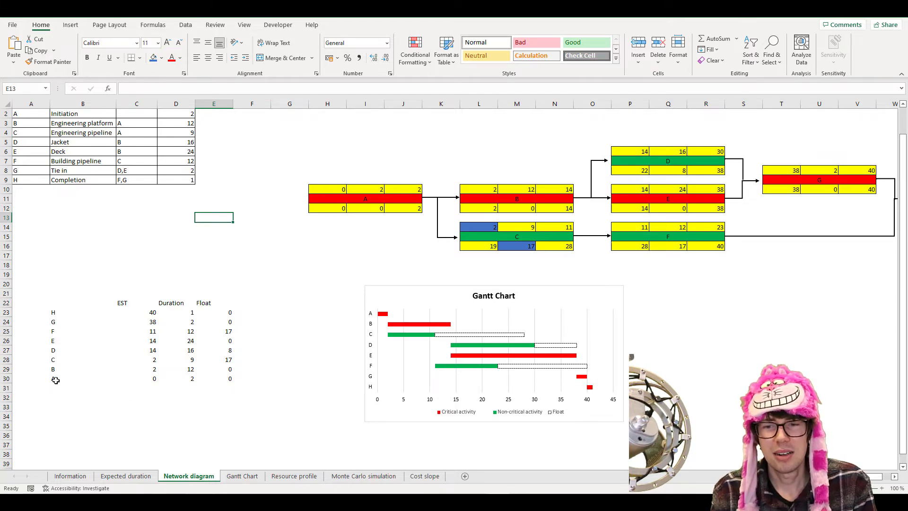
drag(55, 379, 62, 312)
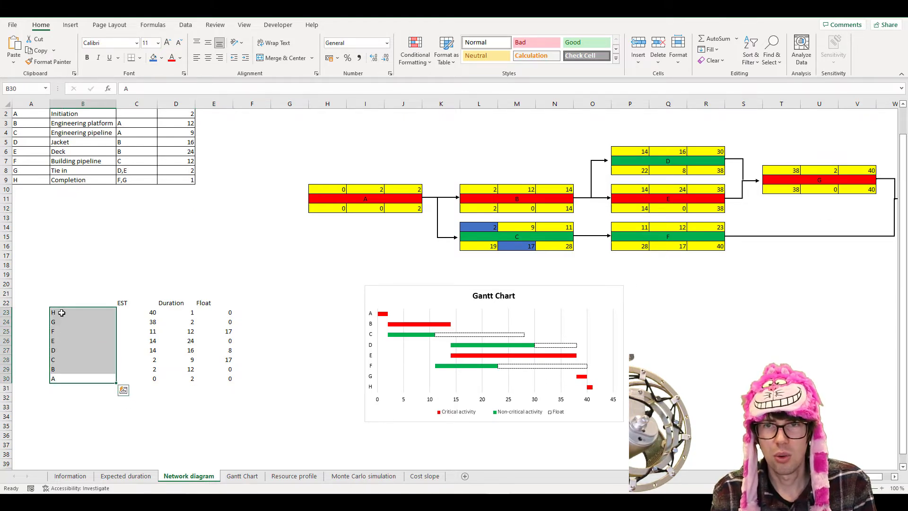
click(95, 257)
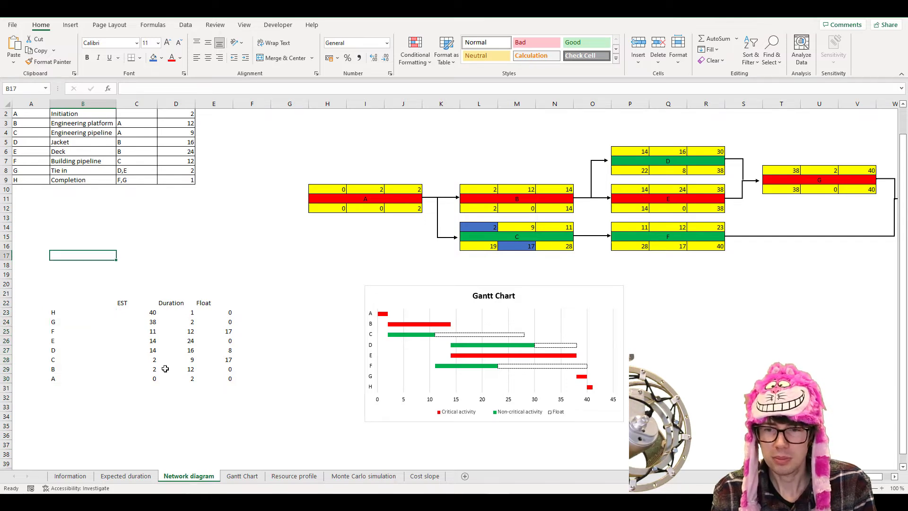
Insert a 2-D stacked bar chart from B23:E30 and place it over the helper table
drag(54, 314, 214, 382)
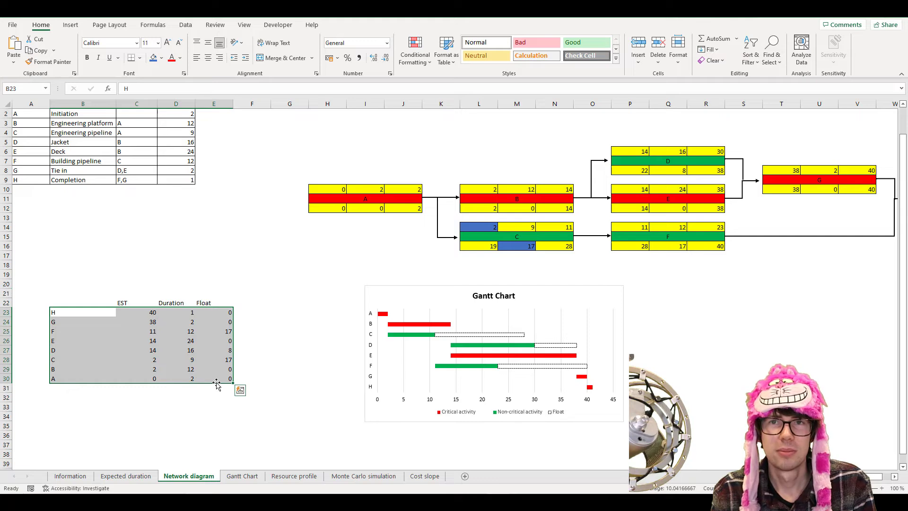
click(69, 27)
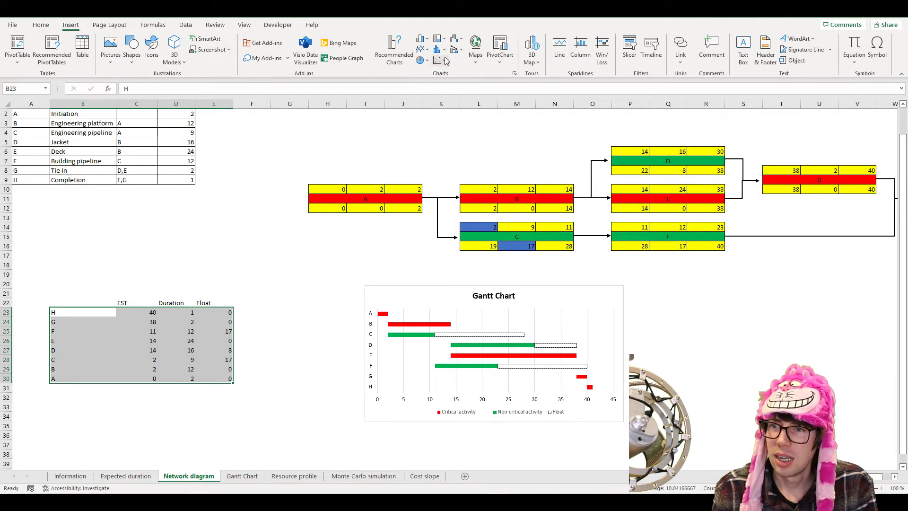
click(427, 41)
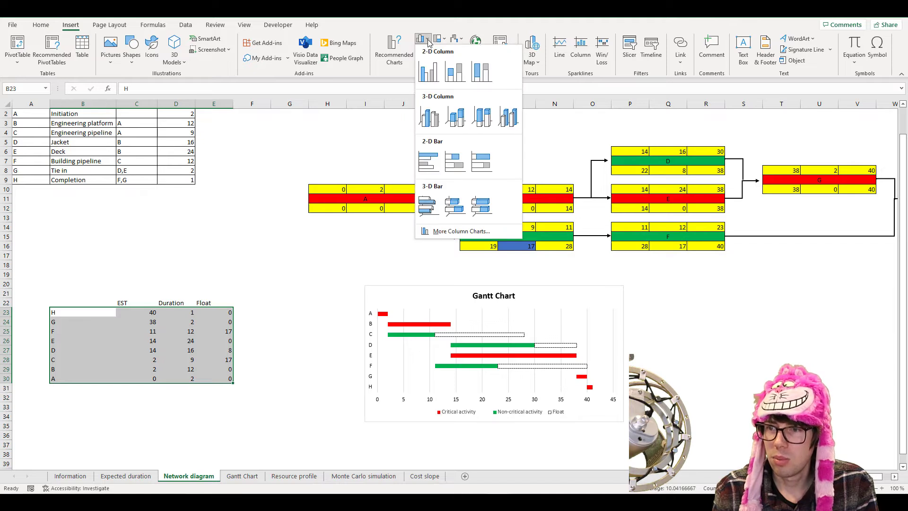
click(452, 164)
drag(416, 233, 107, 287)
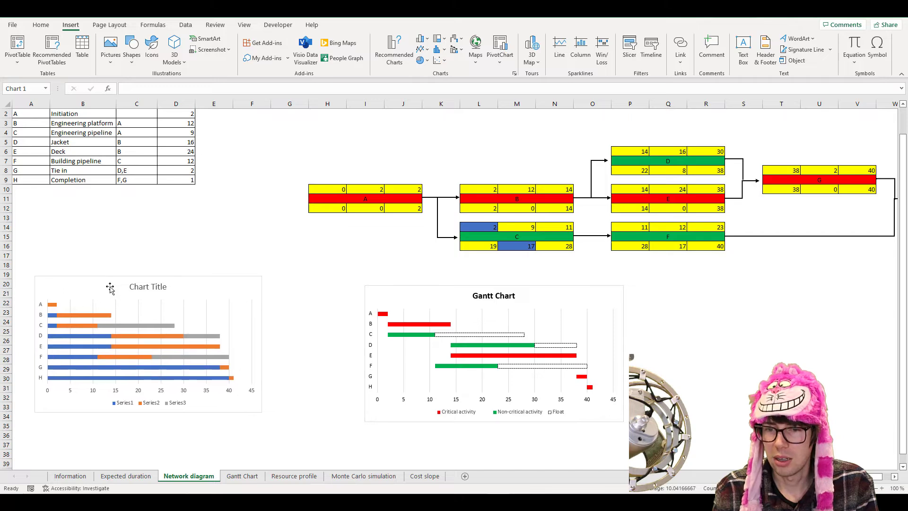
Move the finished Gantt chart beside the new stacked bar chart and compare activity E's hidden start series with the new chart's bars
drag(379, 296, 298, 286)
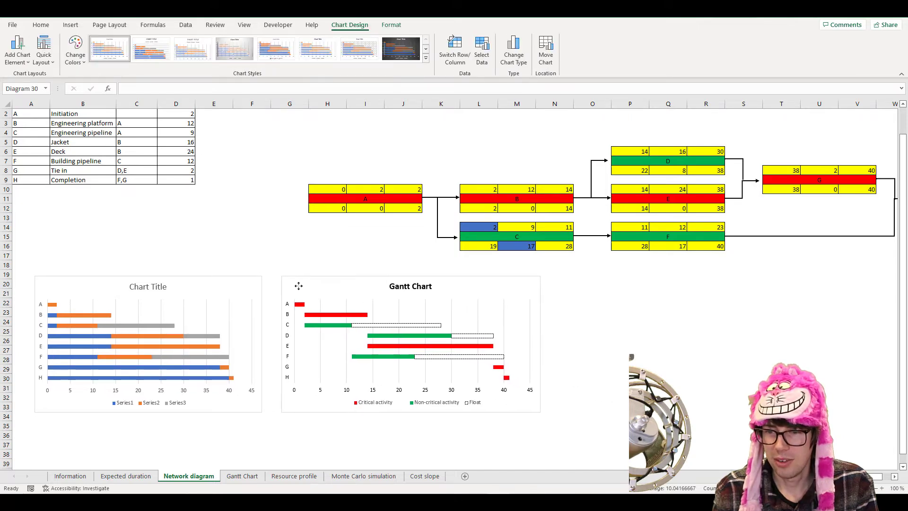
click(138, 200)
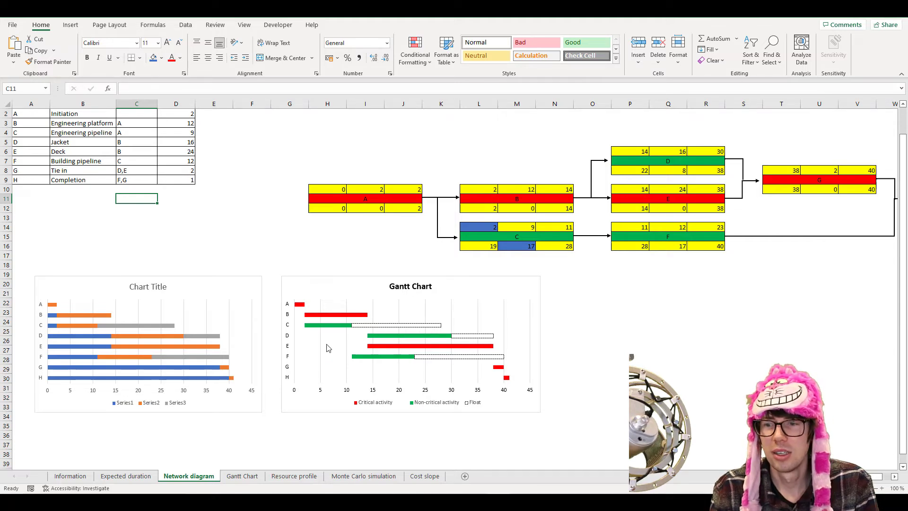
mouse_move(328, 348)
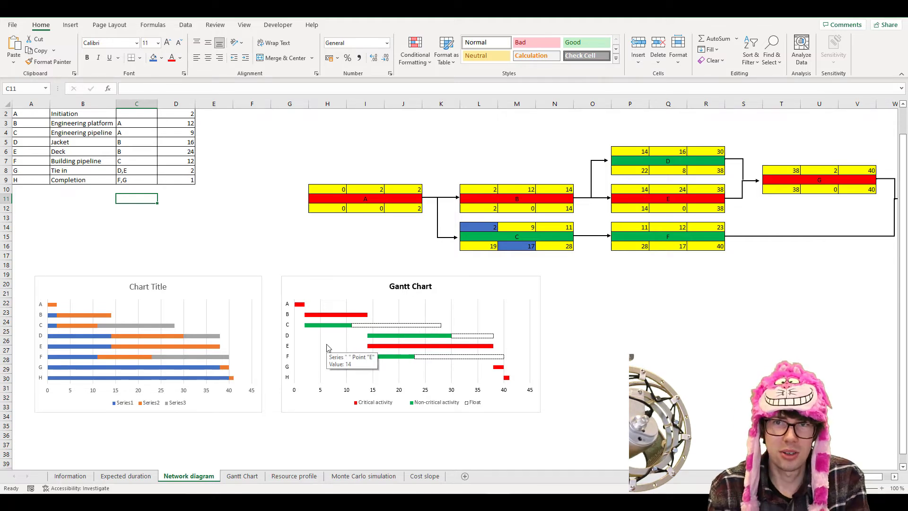
mouse_move(198, 373)
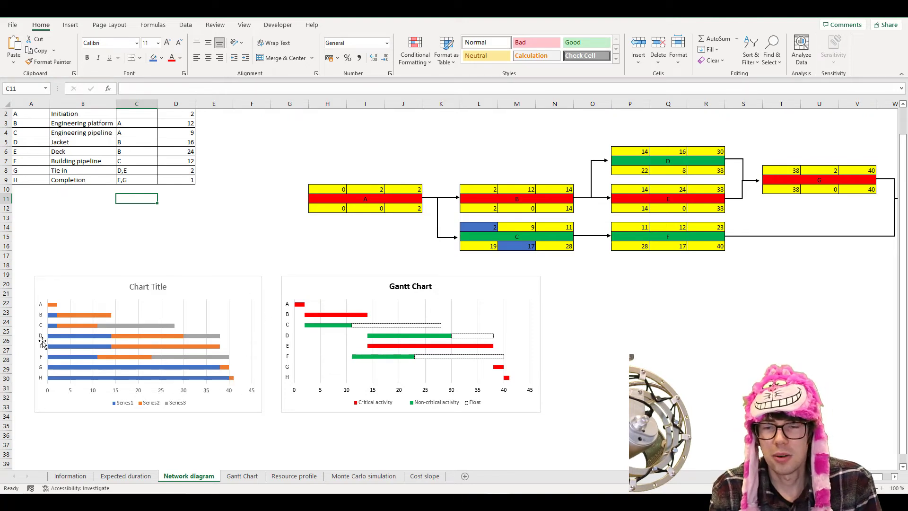
Hide the start (EST) series of the new stacked bar chart by giving it no fill and no border line
click(72, 336)
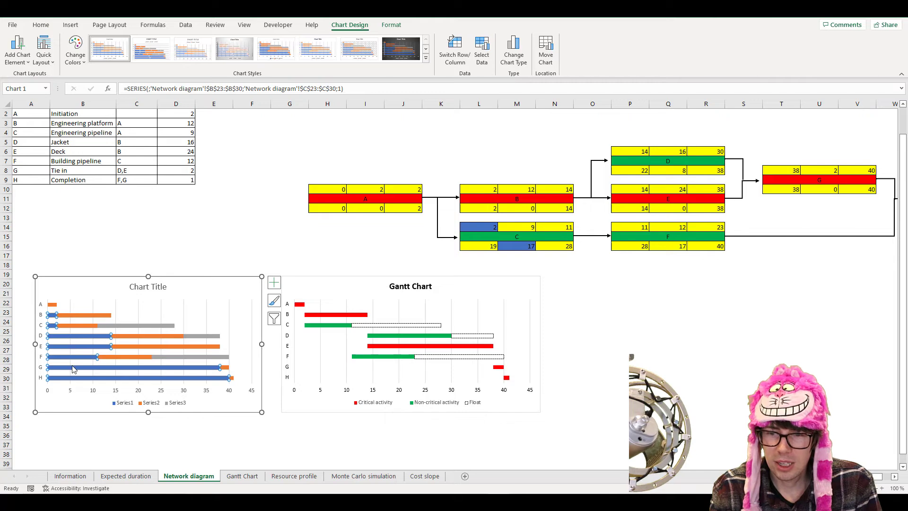
mouse_move(73, 369)
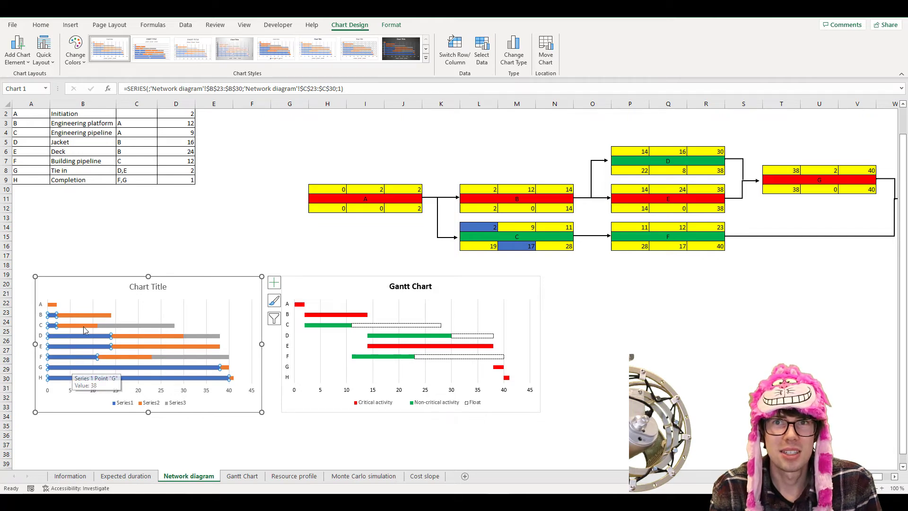
click(119, 357)
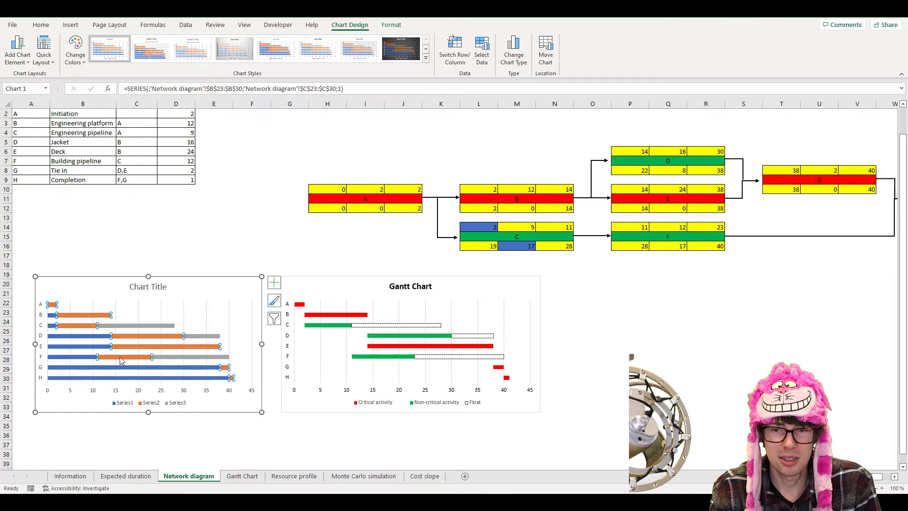
click(169, 352)
click(79, 357)
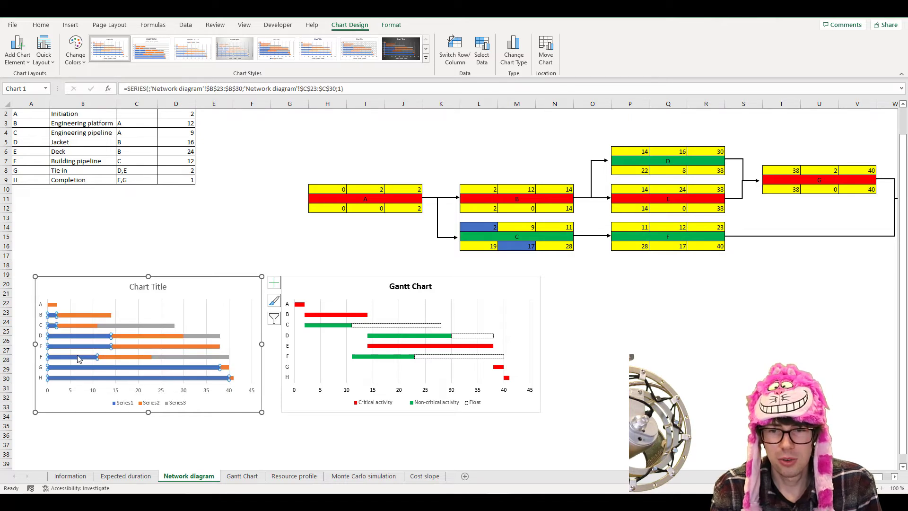
right_click(79, 359)
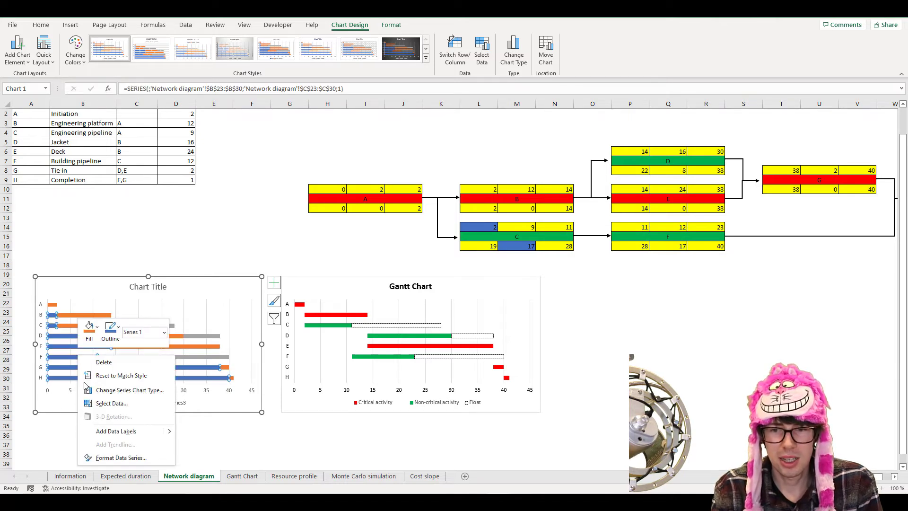
click(115, 457)
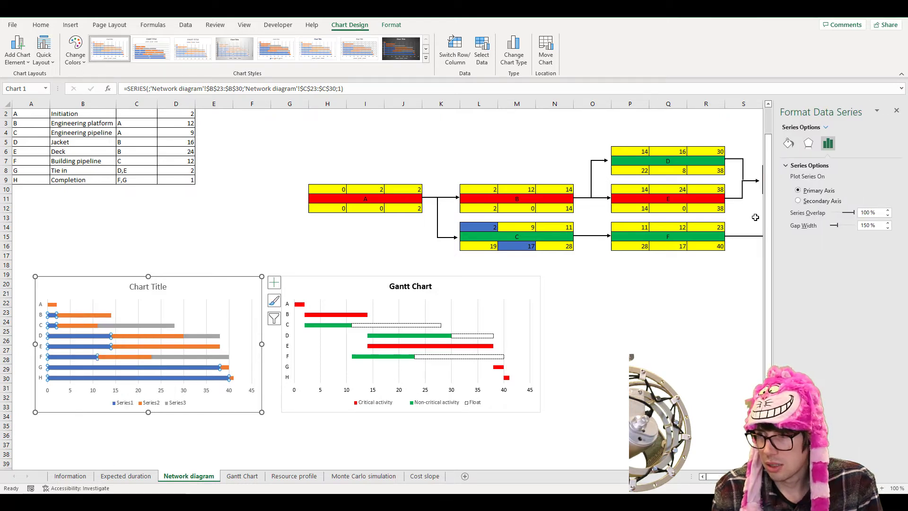
click(788, 143)
click(790, 165)
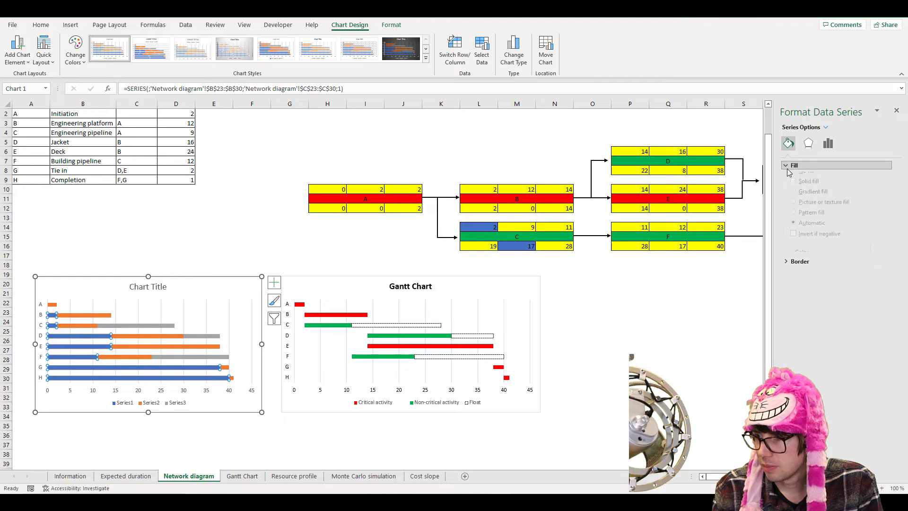
click(793, 180)
click(794, 259)
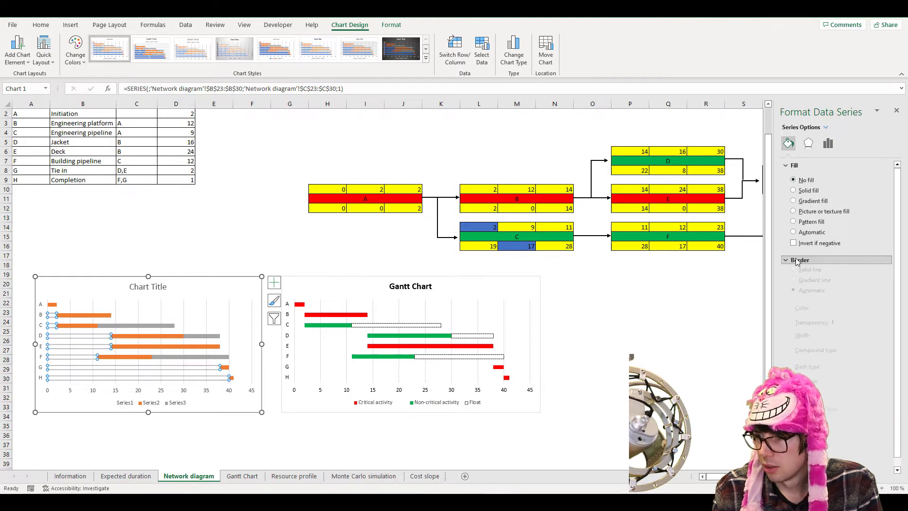
click(793, 274)
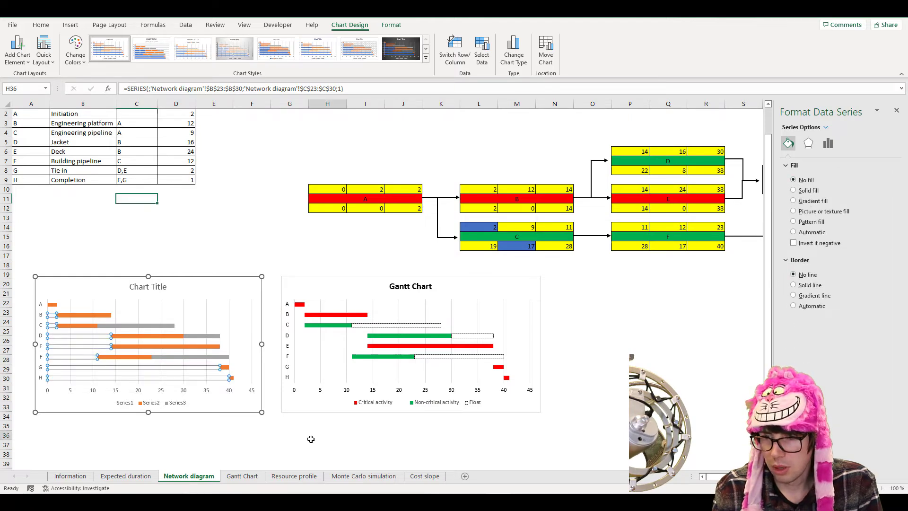
click(331, 436)
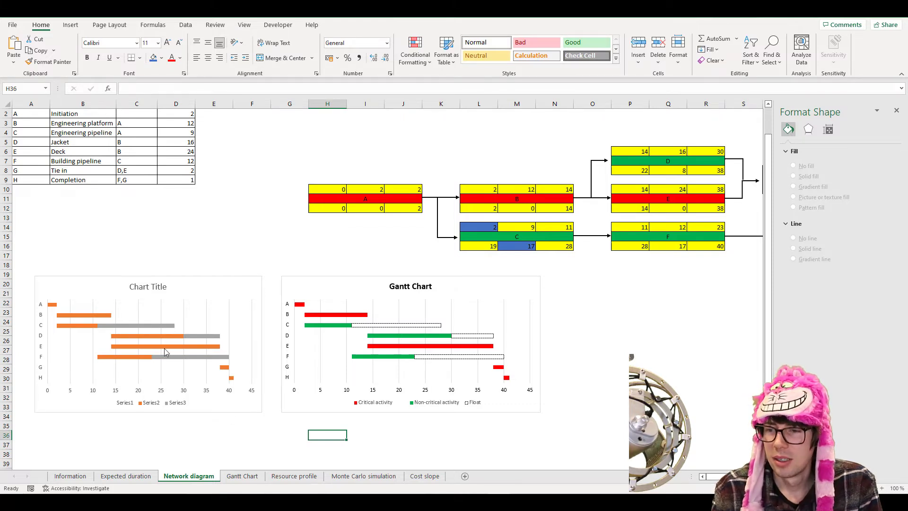
Format the float series of the new chart with no fill and a black dashed border
click(149, 326)
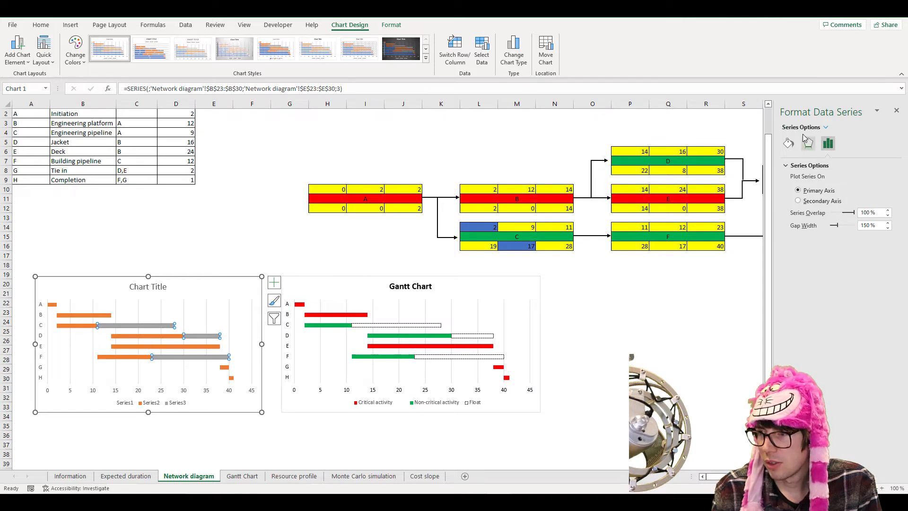
click(788, 142)
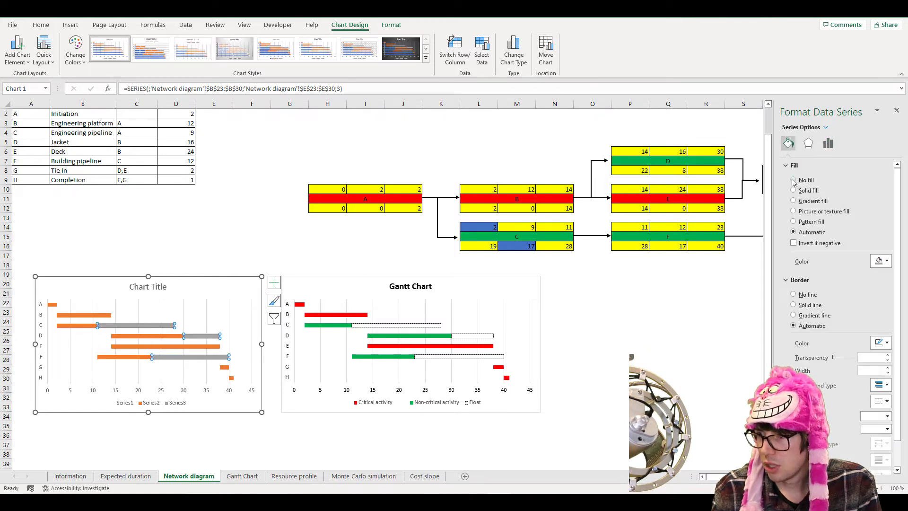
click(793, 180)
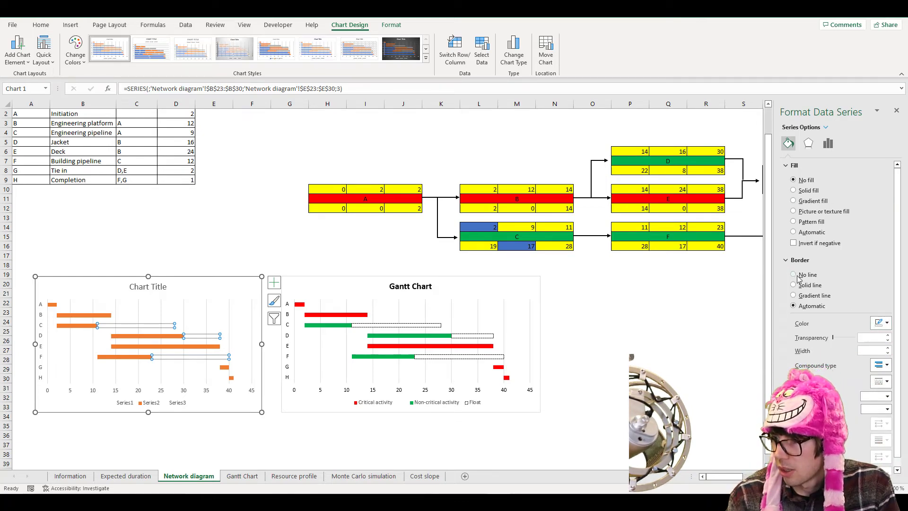
click(881, 321)
click(837, 349)
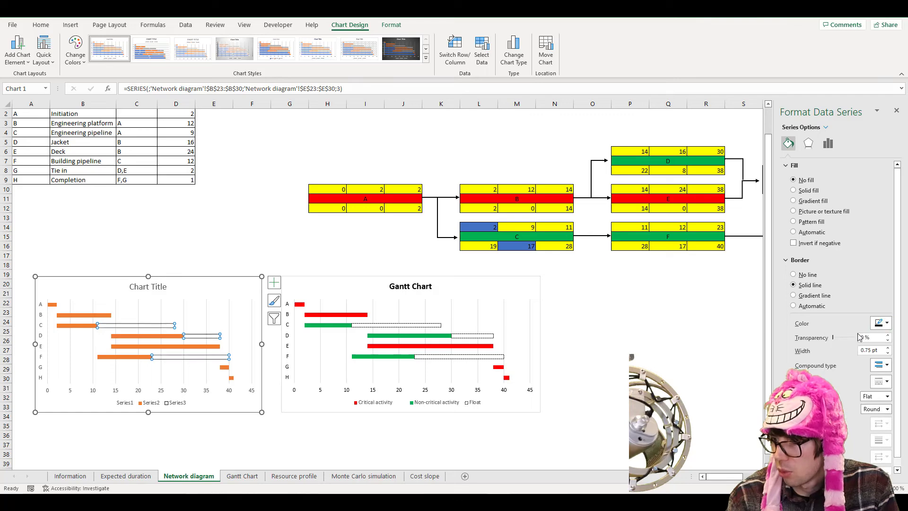
click(880, 381)
click(882, 411)
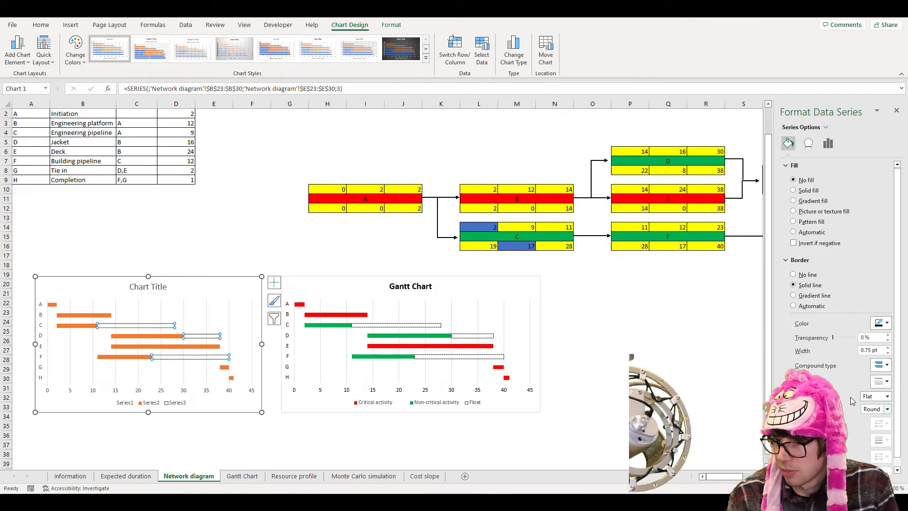
click(235, 213)
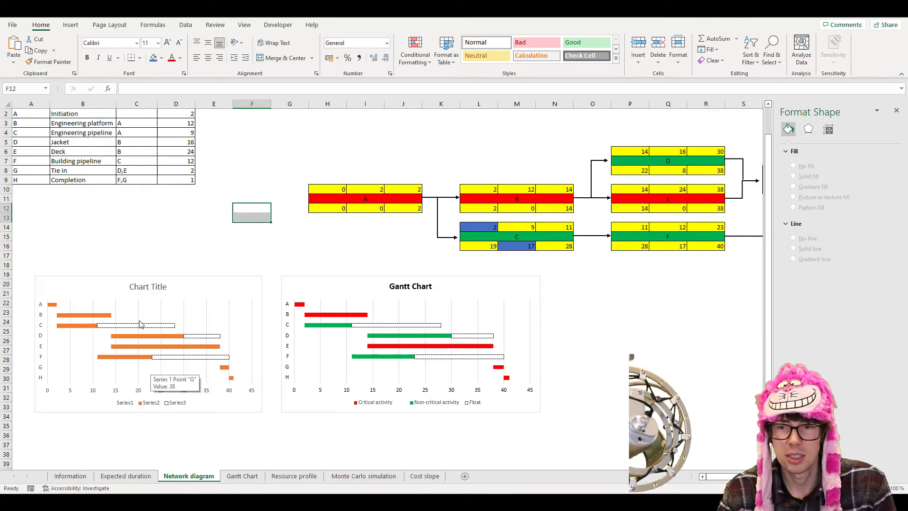
click(116, 232)
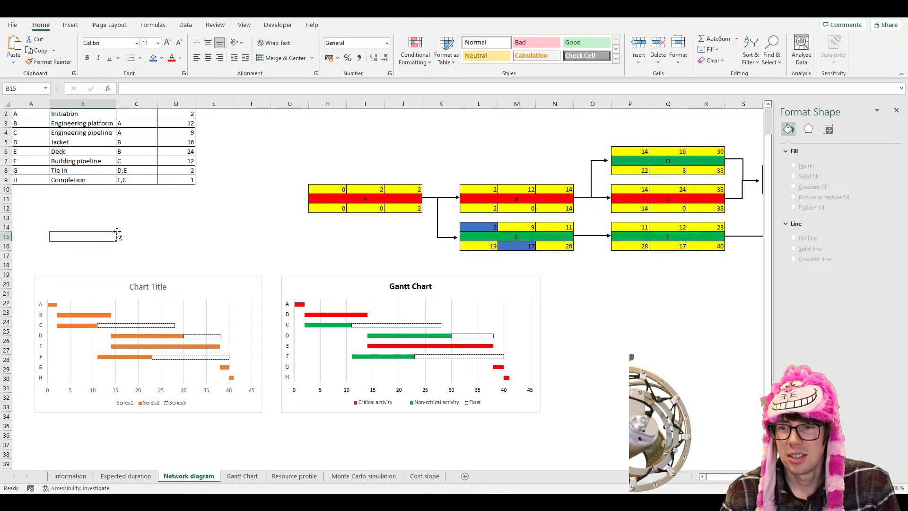
click(53, 305)
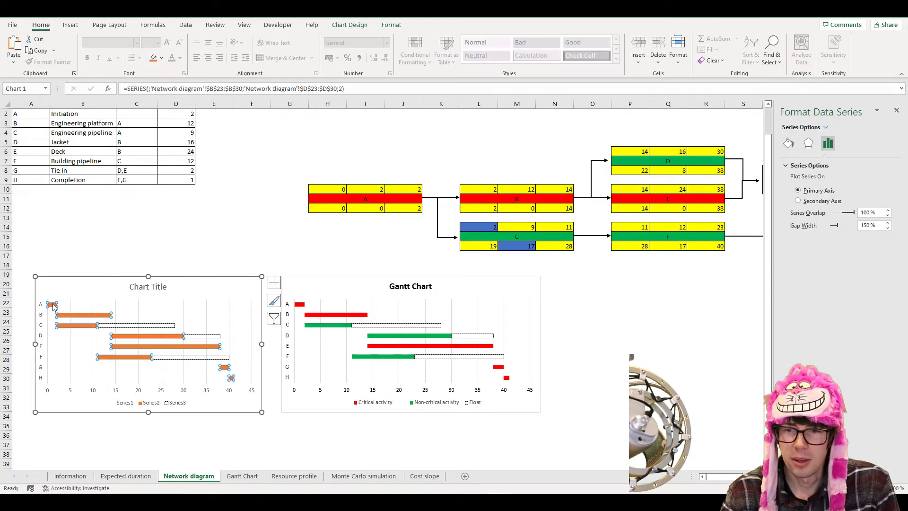
right_click(54, 306)
click(95, 407)
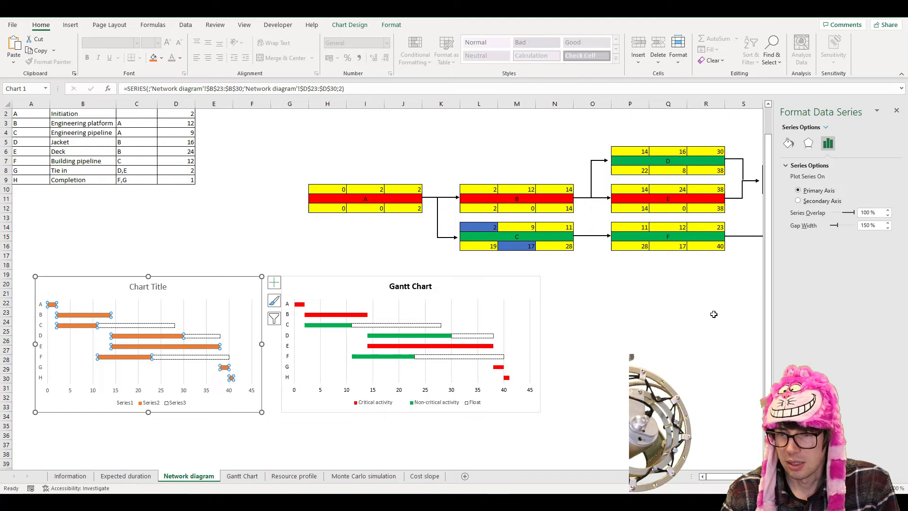
click(98, 432)
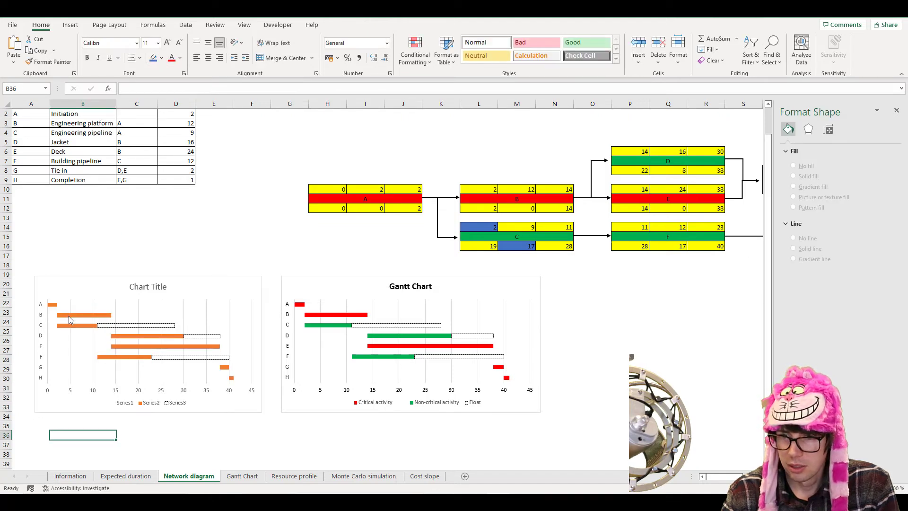
Fill the individual duration bars of critical activities B and A with red
click(69, 315)
click(69, 316)
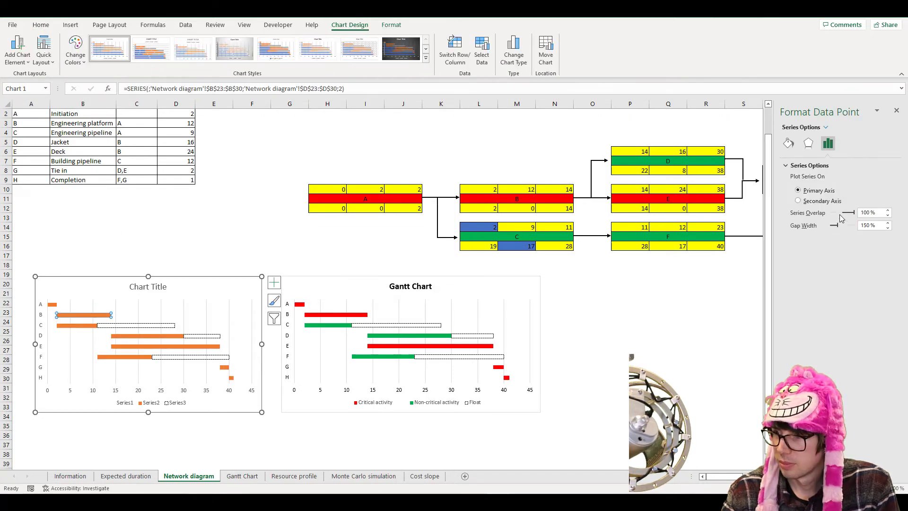
click(788, 143)
click(879, 261)
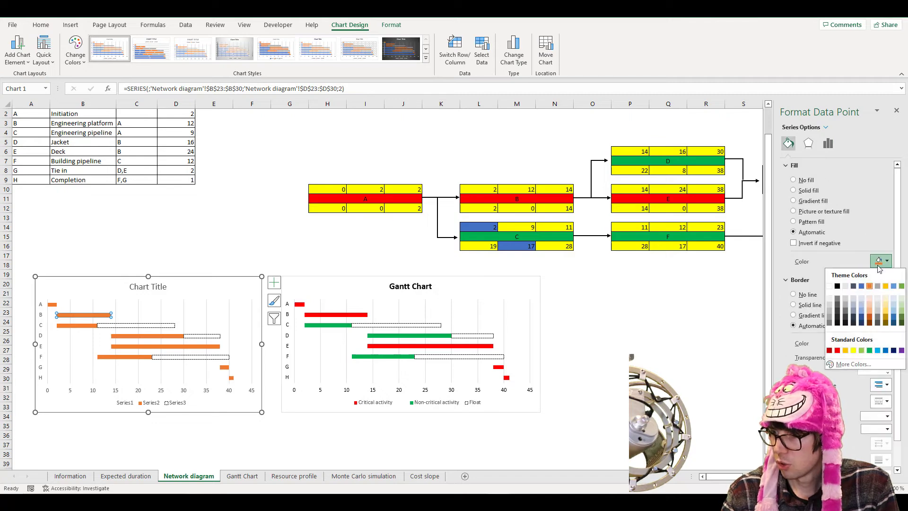
click(837, 350)
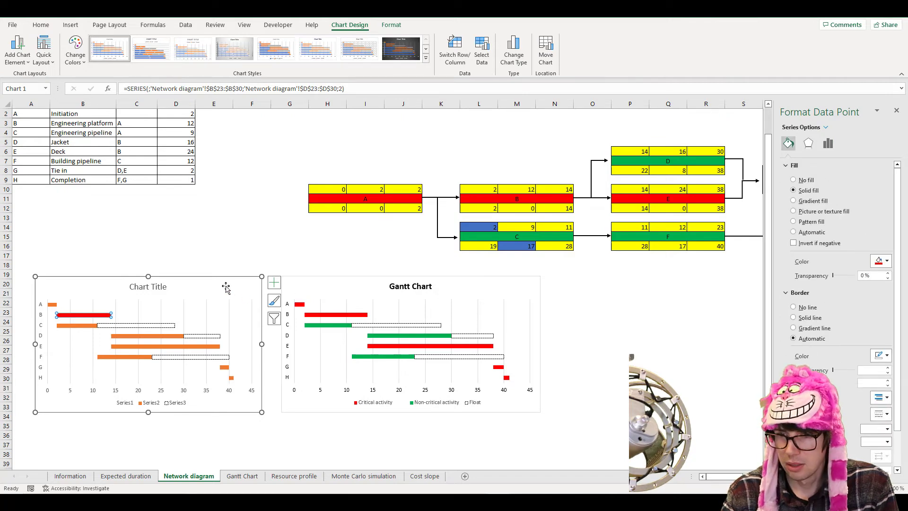
click(199, 278)
click(53, 308)
click(53, 308)
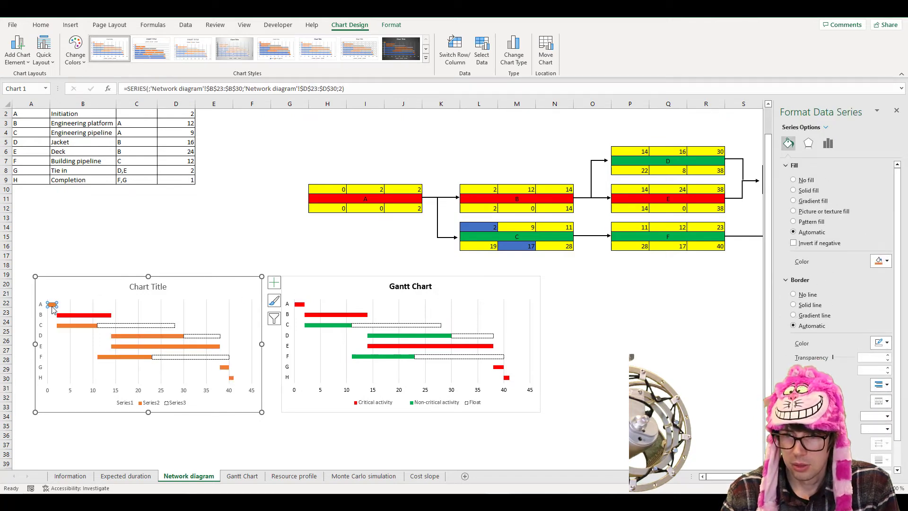
click(878, 261)
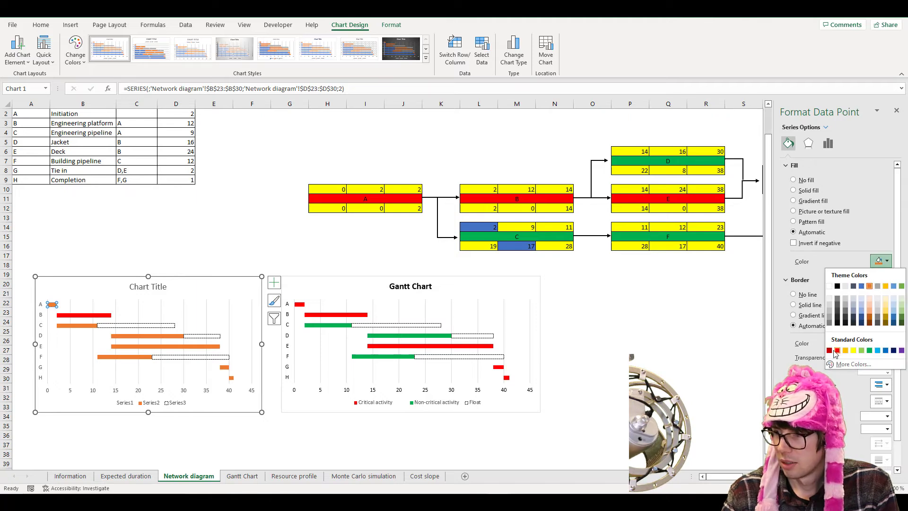
click(837, 349)
Fill only activity C's duration bar with green to mark it as non-critical
click(89, 327)
click(89, 327)
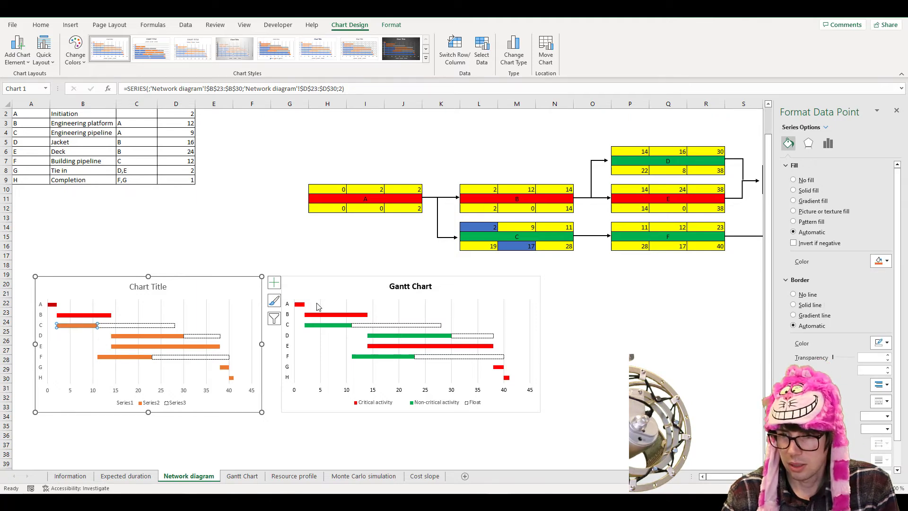
click(878, 261)
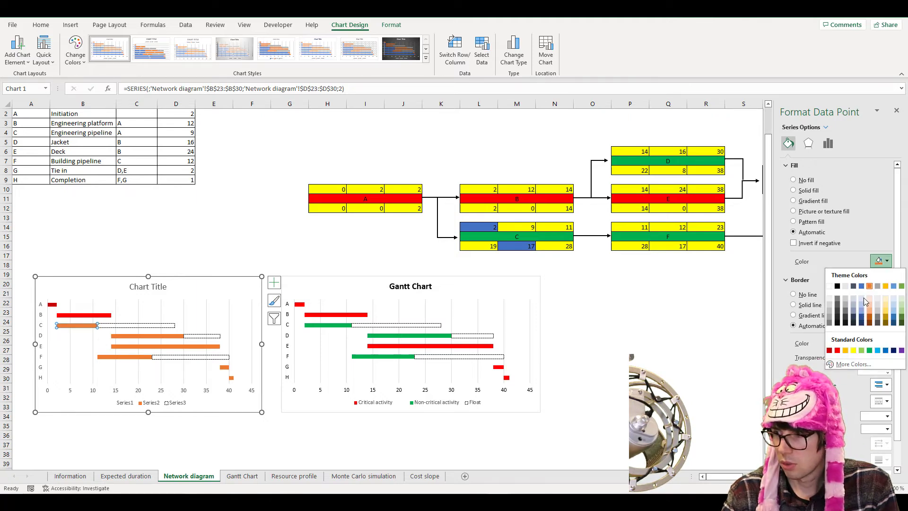
click(869, 350)
click(202, 249)
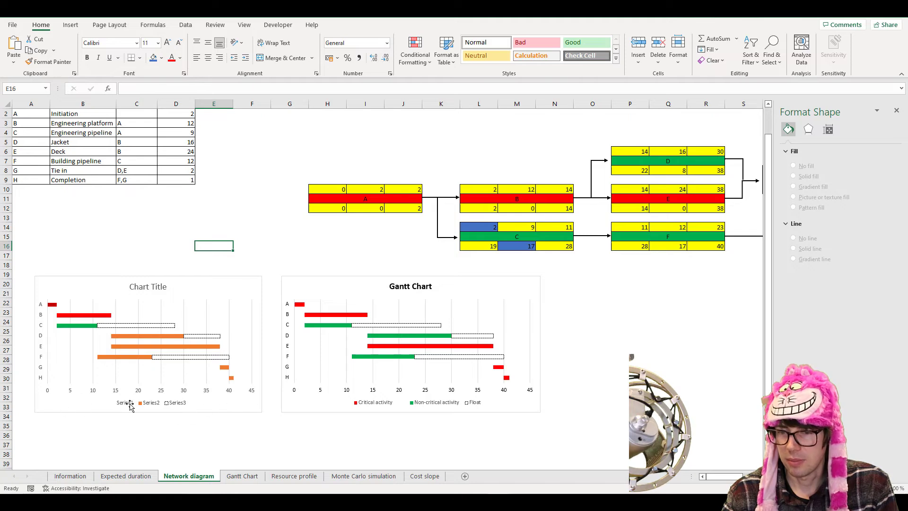
Rename Series2 in the new chart's data source to Duration
mouse_move(197, 371)
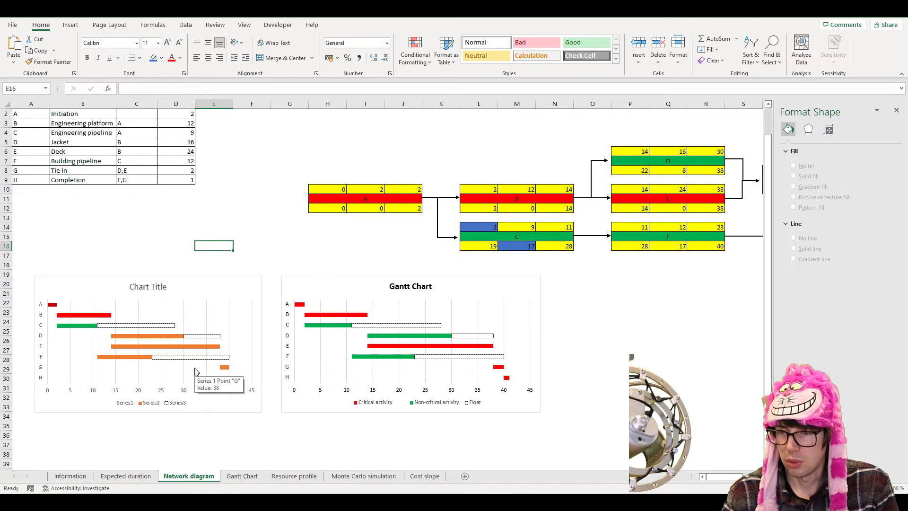
right_click(197, 372)
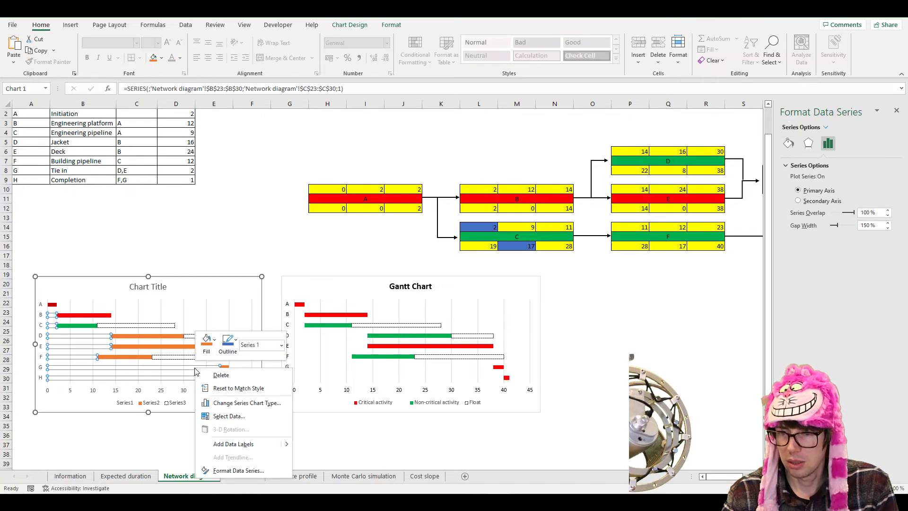
click(234, 415)
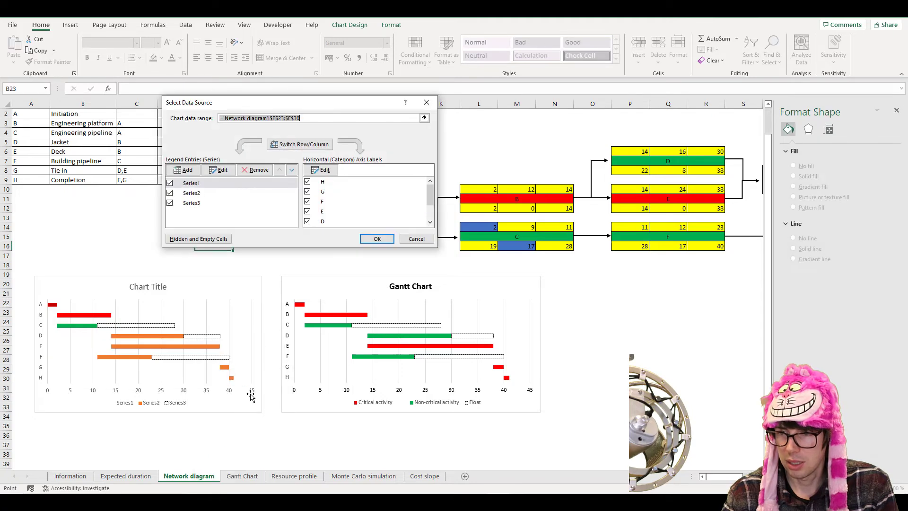
click(195, 196)
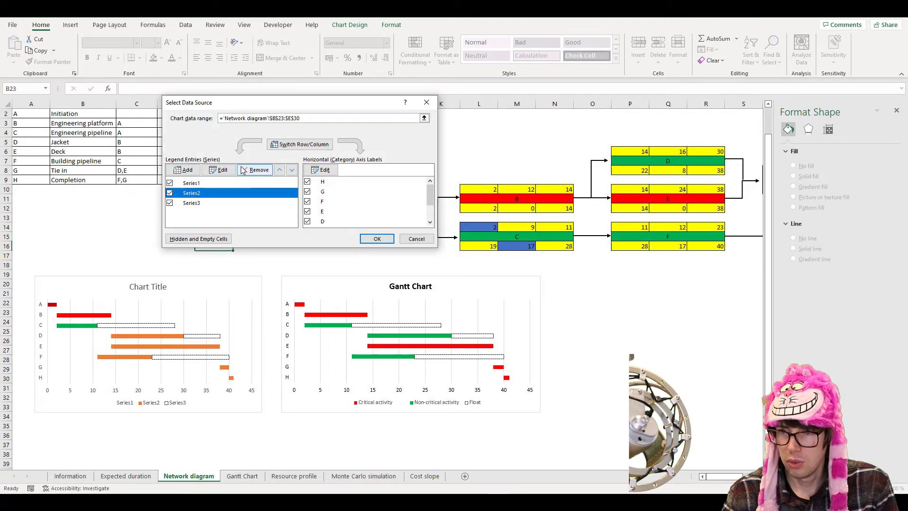
click(220, 170)
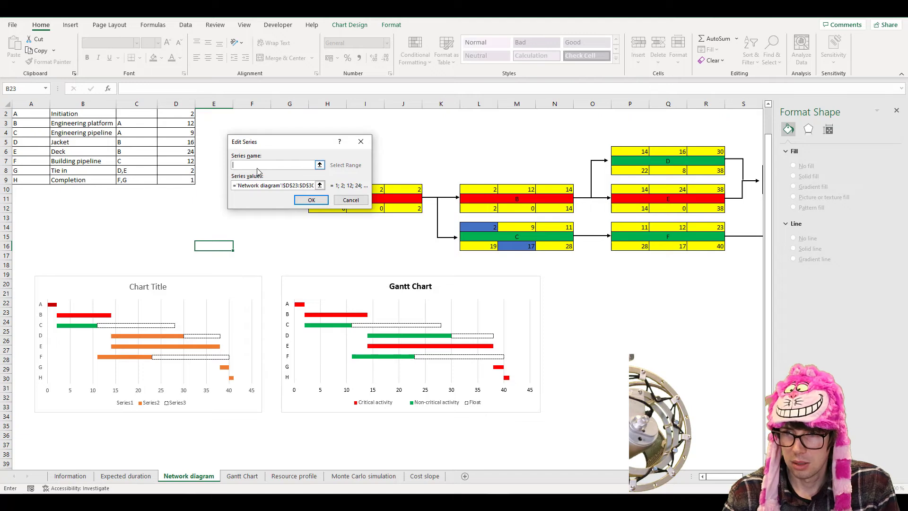
text(Duration)
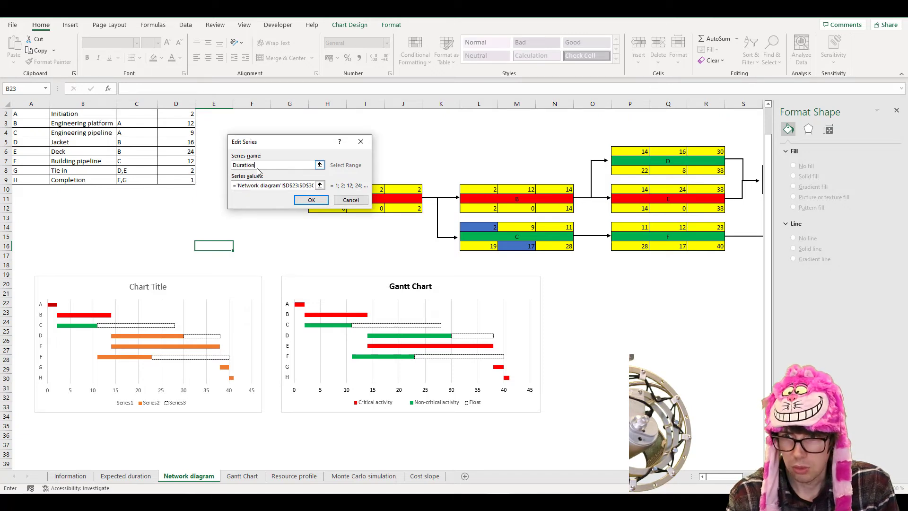
click(309, 200)
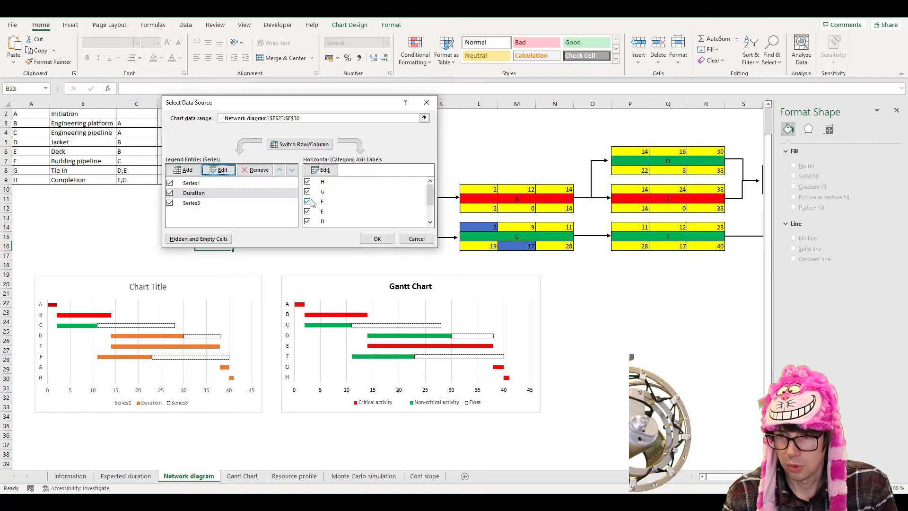
Rename Series3 in the new chart's data source to Float and apply the data source changes
click(199, 204)
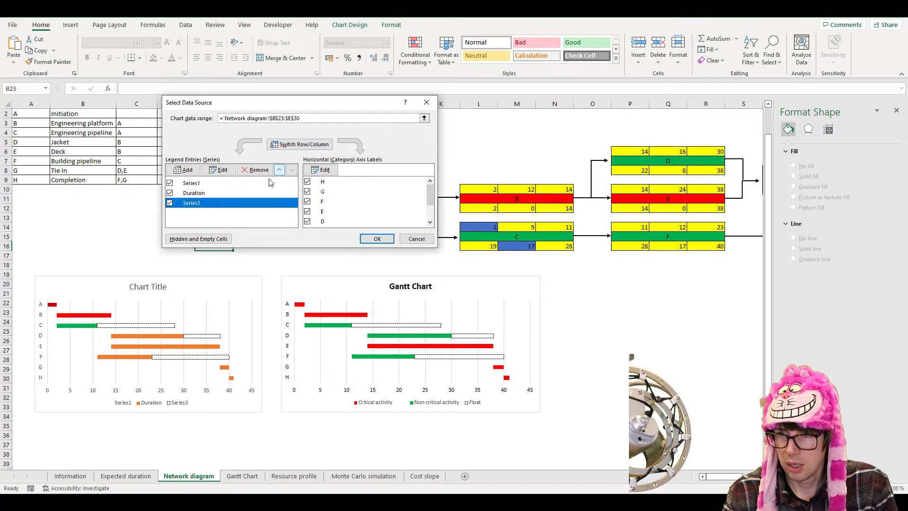
click(219, 170)
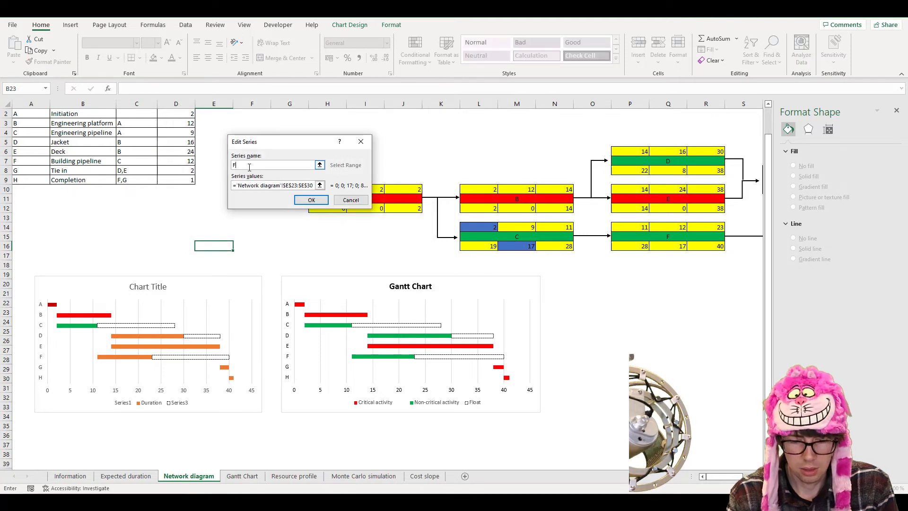
click(311, 199)
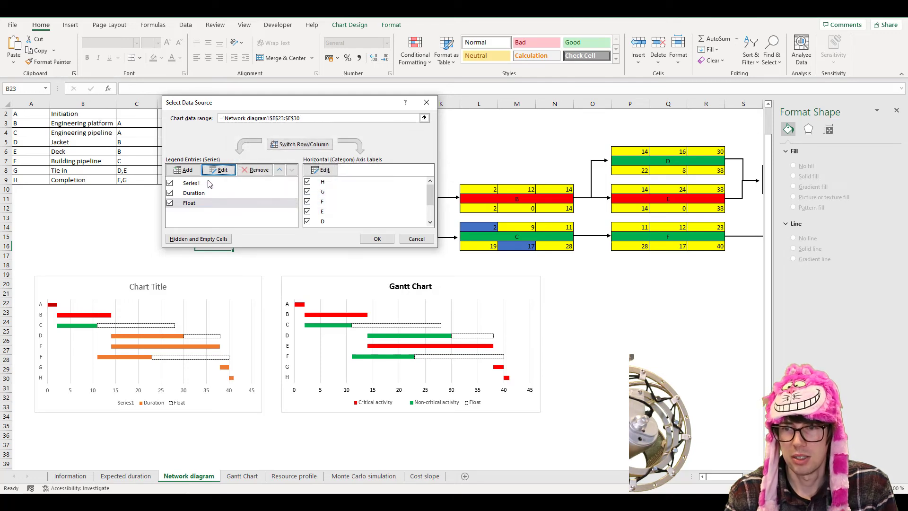
click(376, 238)
Remove only the Series1 entry from the new chart's legend
click(121, 407)
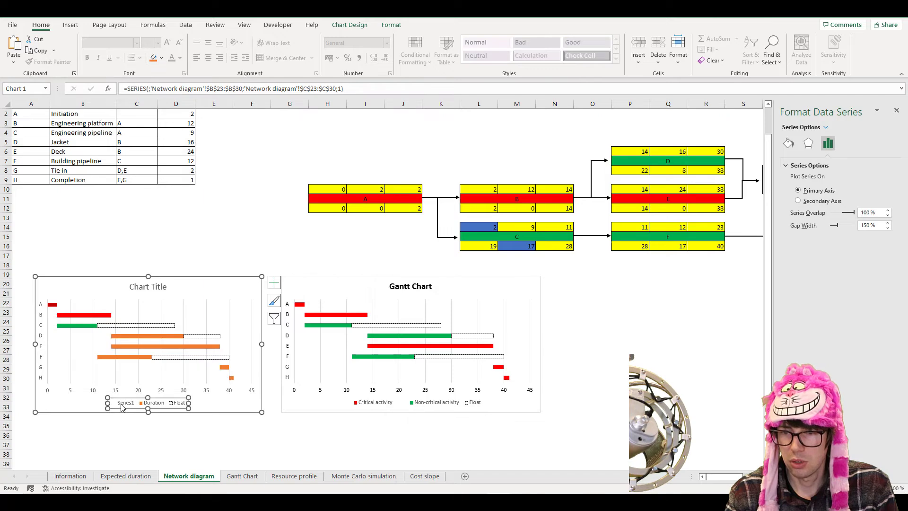
click(121, 406)
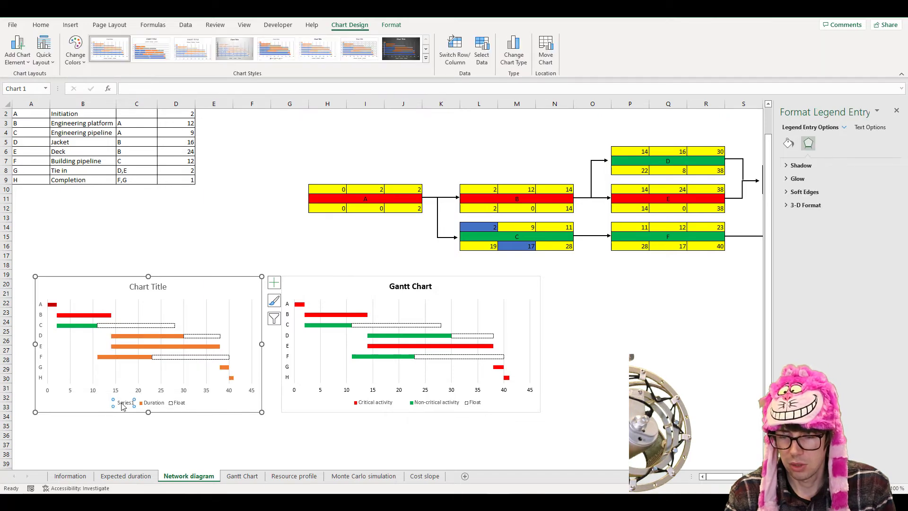
key(Delete)
click(138, 439)
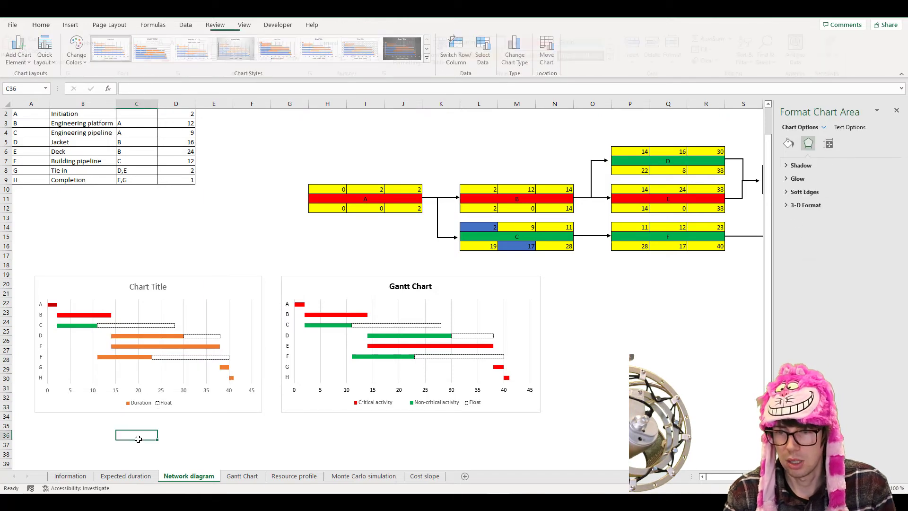
Change the new chart's title to Gantt Chart
click(160, 287)
click(162, 287)
triple_click(162, 287)
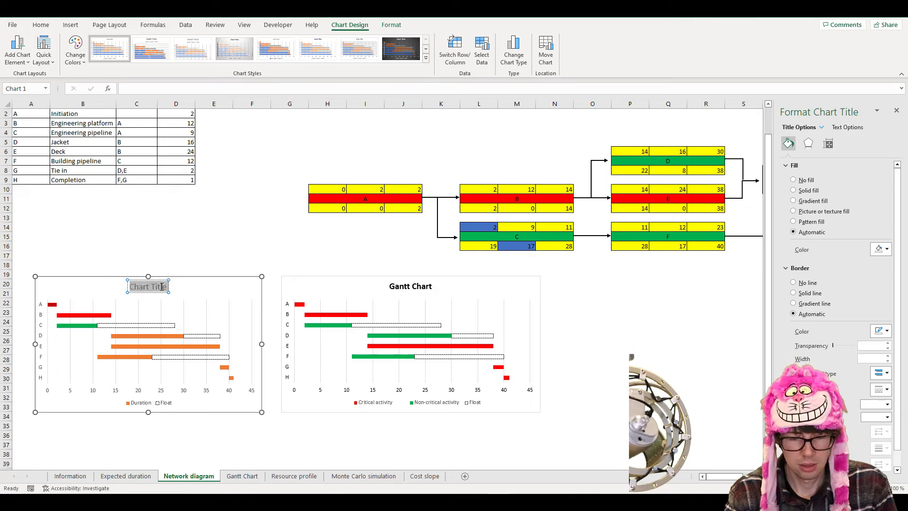
text(G)
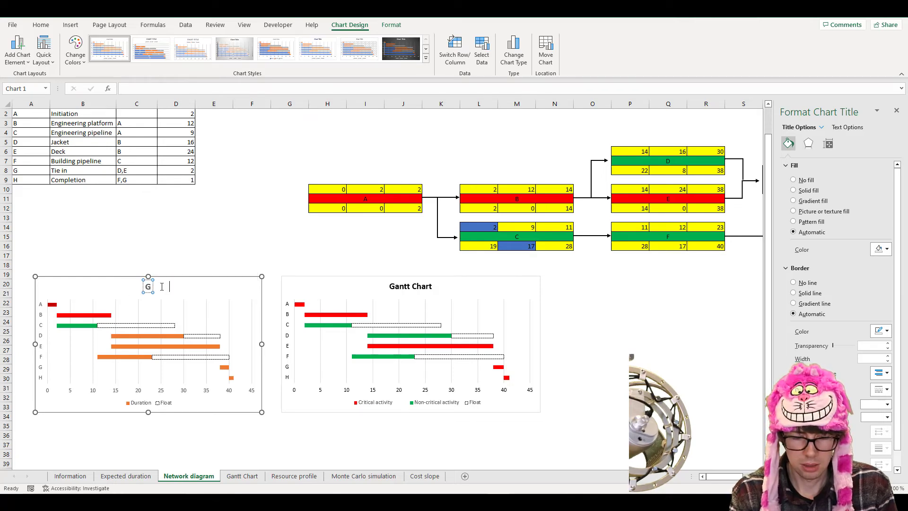
text(antt Chart)
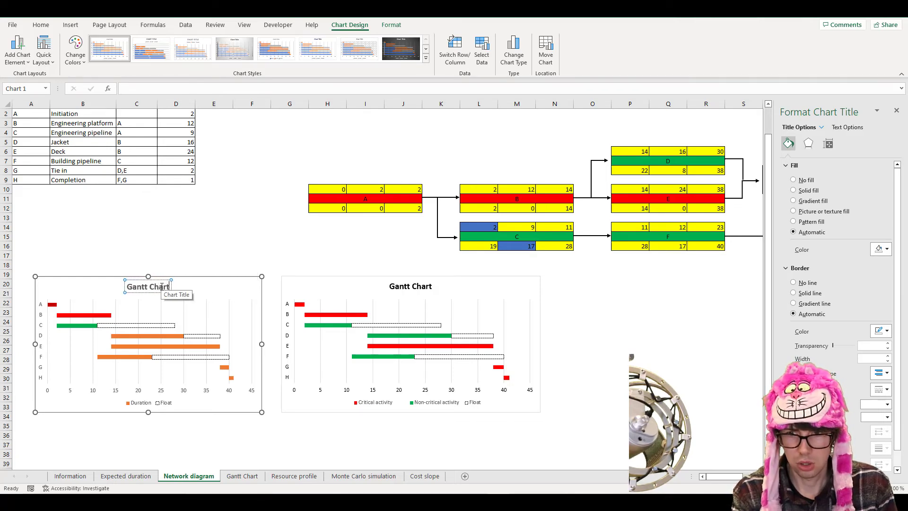
click(184, 233)
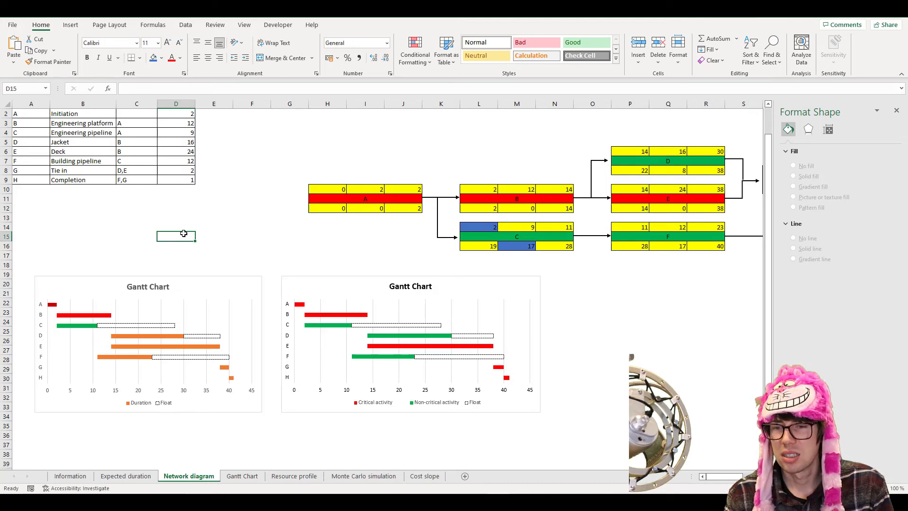
Fill only activity D's duration bar in the new chart with green
click(123, 335)
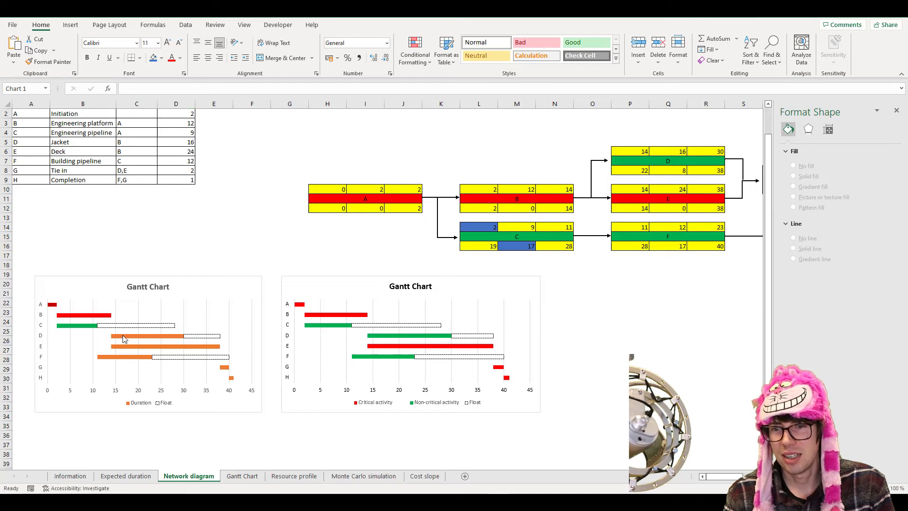
click(123, 334)
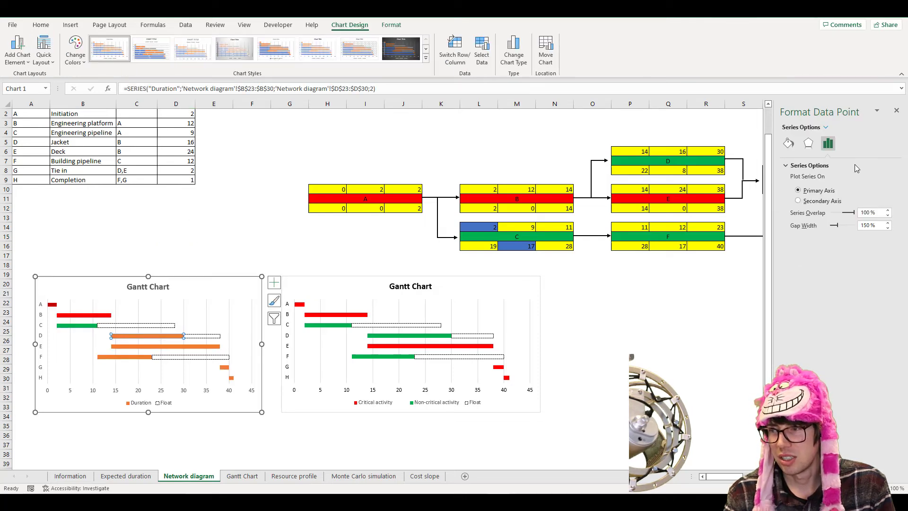
click(788, 143)
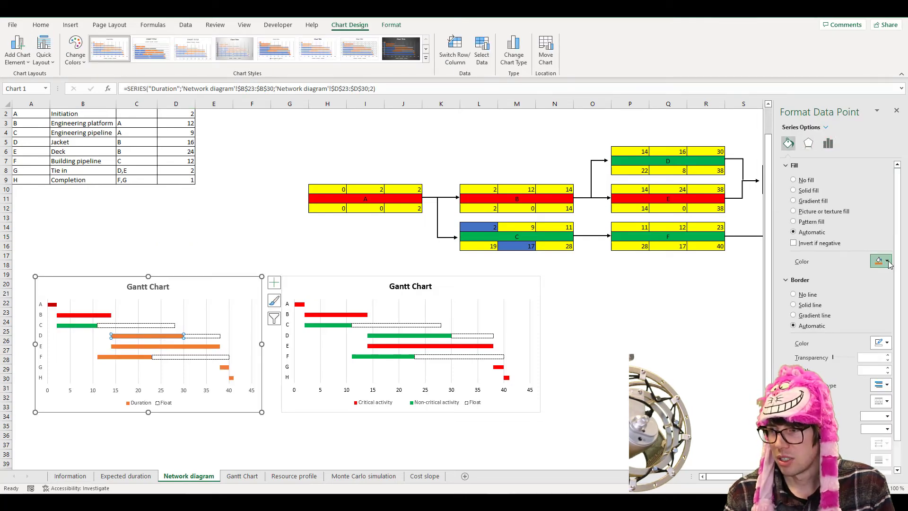
click(880, 261)
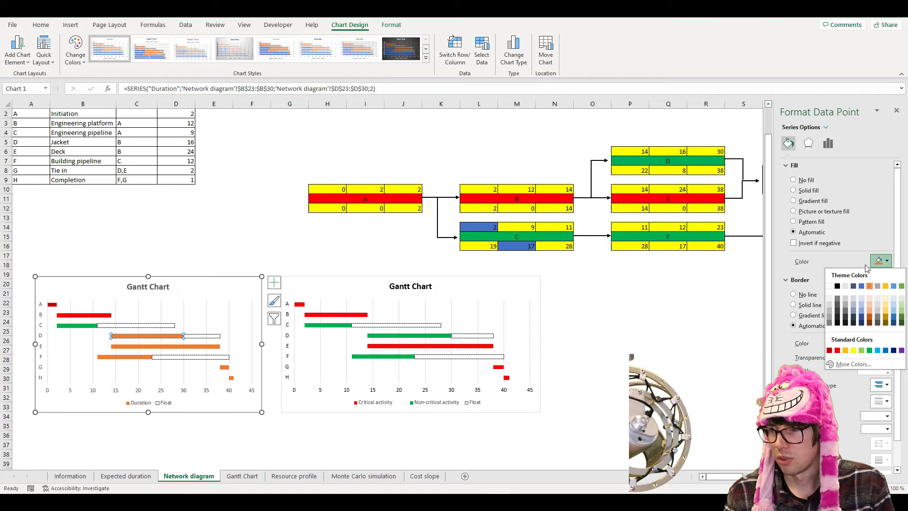
click(869, 350)
click(423, 452)
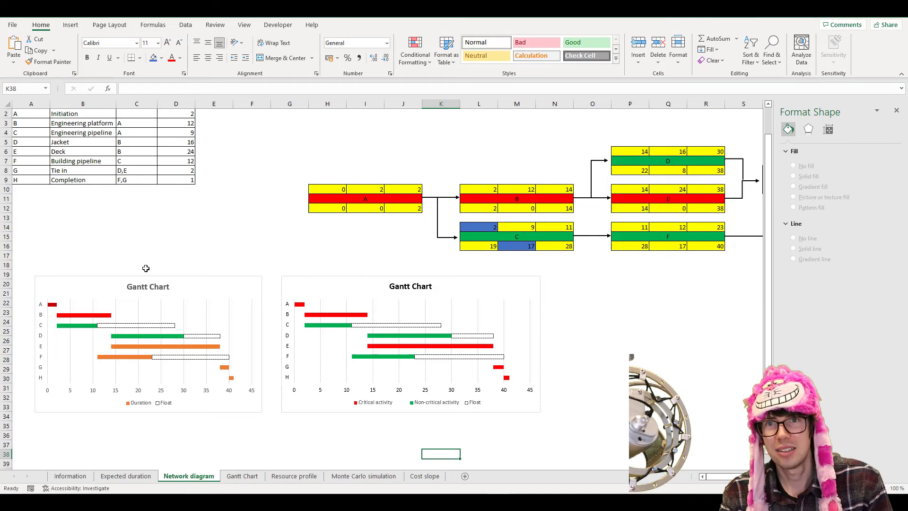
Review the durations in the activity table against activity E's bar in the new chart
scroll(175, 267, up, 1)
drag(177, 142, 187, 202)
click(176, 256)
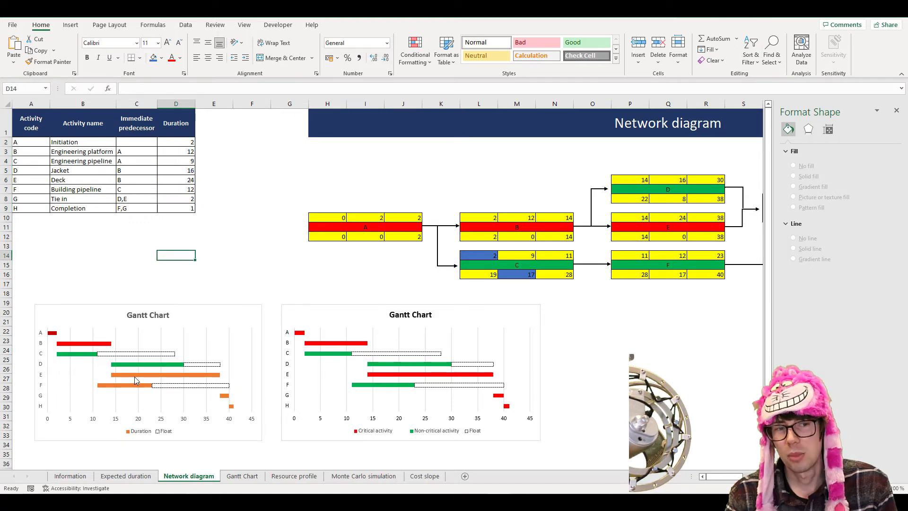
mouse_move(135, 380)
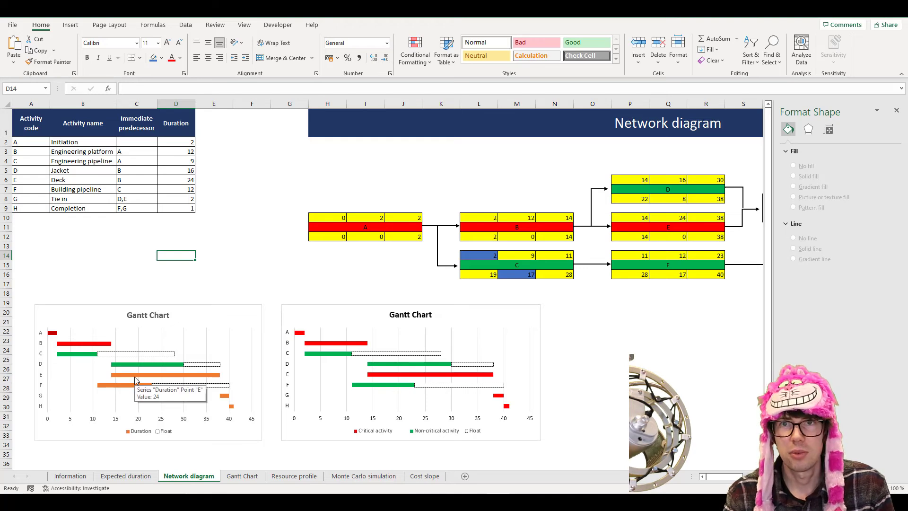
click(228, 284)
scroll(229, 281, down, 1)
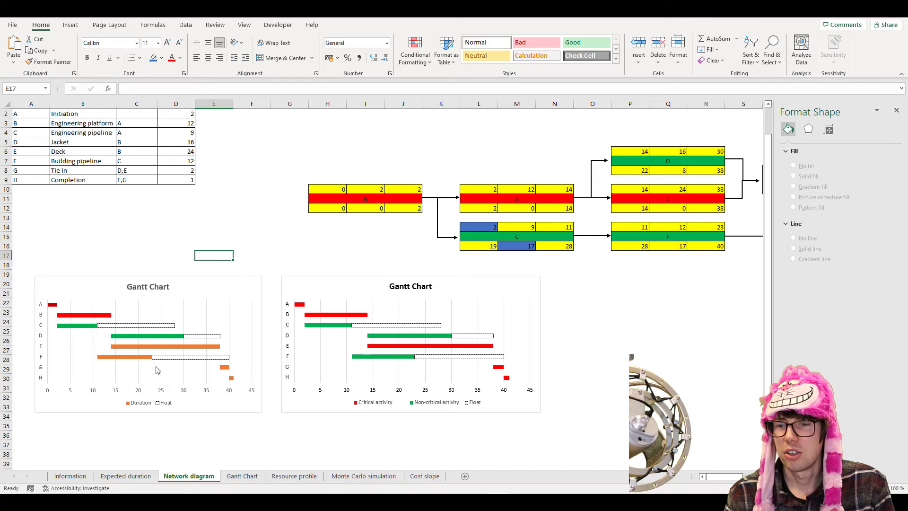
Switch to the Gantt Chart sheet and examine the Activity, EST, Duration and Float columns of the reverse-ordered source table
click(244, 475)
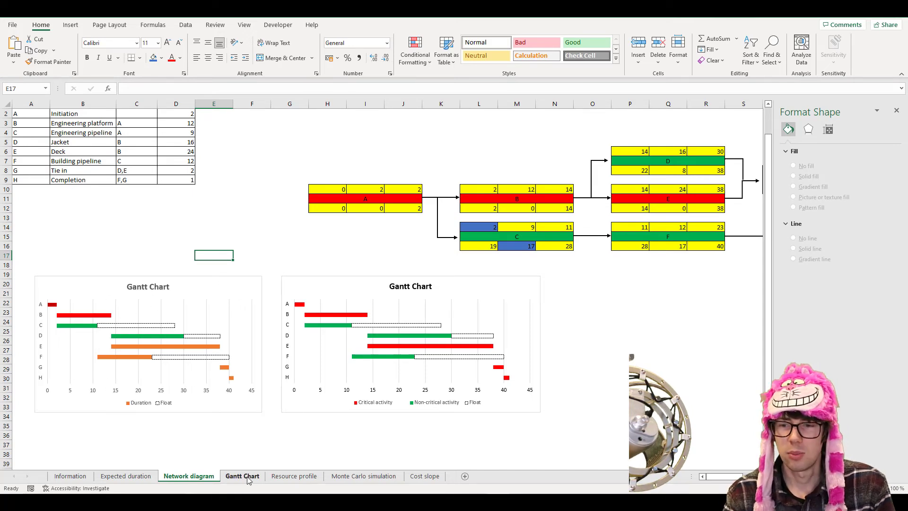
click(284, 287)
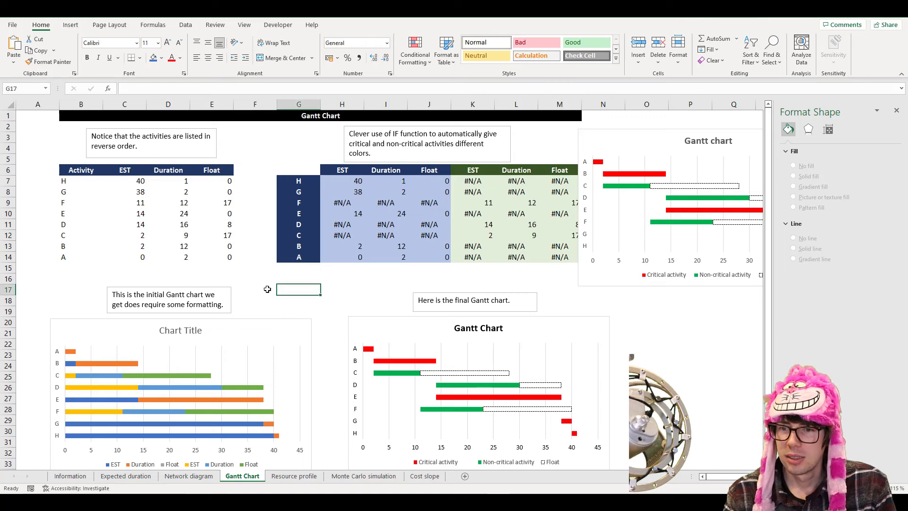
drag(66, 180, 222, 257)
click(81, 300)
drag(86, 178, 90, 257)
drag(130, 171, 134, 247)
drag(167, 171, 187, 257)
drag(214, 172, 222, 258)
click(313, 283)
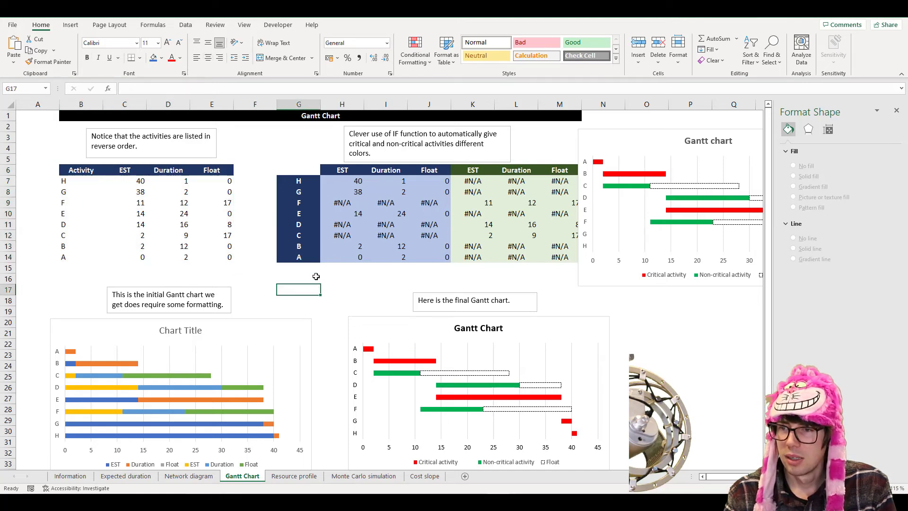
Examine the blue critical and green non-critical sections of the table that splits the activities
drag(299, 170, 545, 256)
click(341, 289)
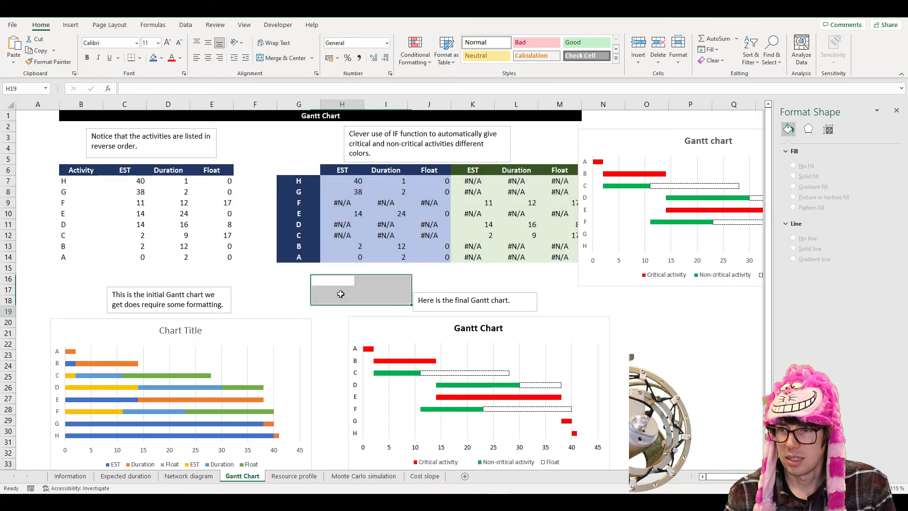
drag(352, 182, 447, 258)
drag(472, 184, 560, 258)
click(660, 320)
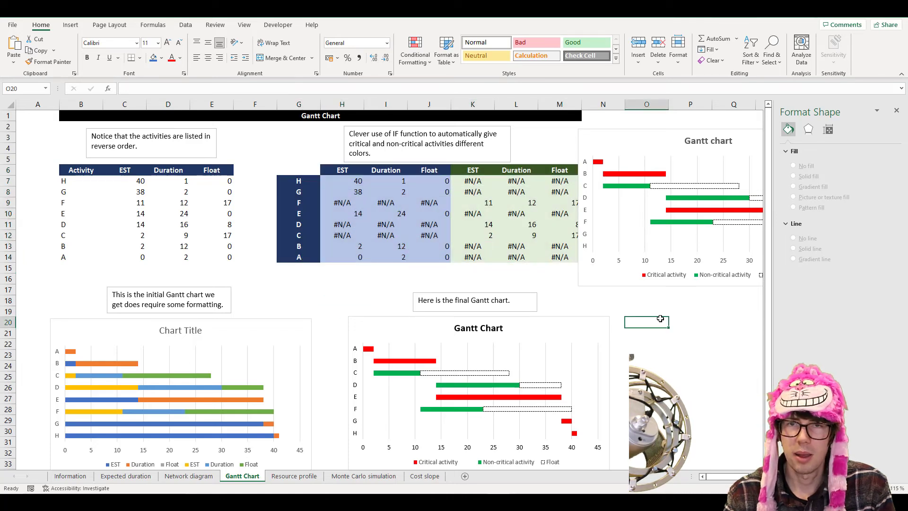
Inspect the IF formula in H7 and compare the blue critical range H7:J14 with the source values in C7:E14
click(341, 182)
key(F2)
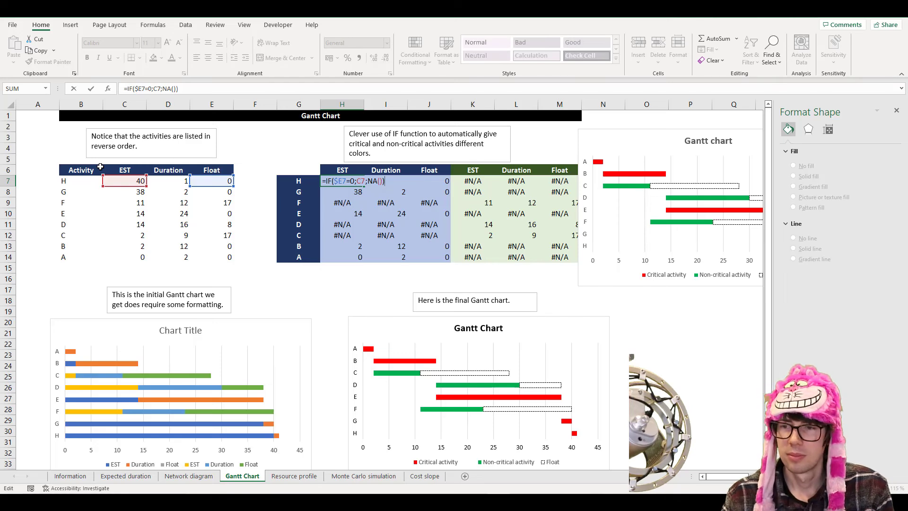
key(Escape)
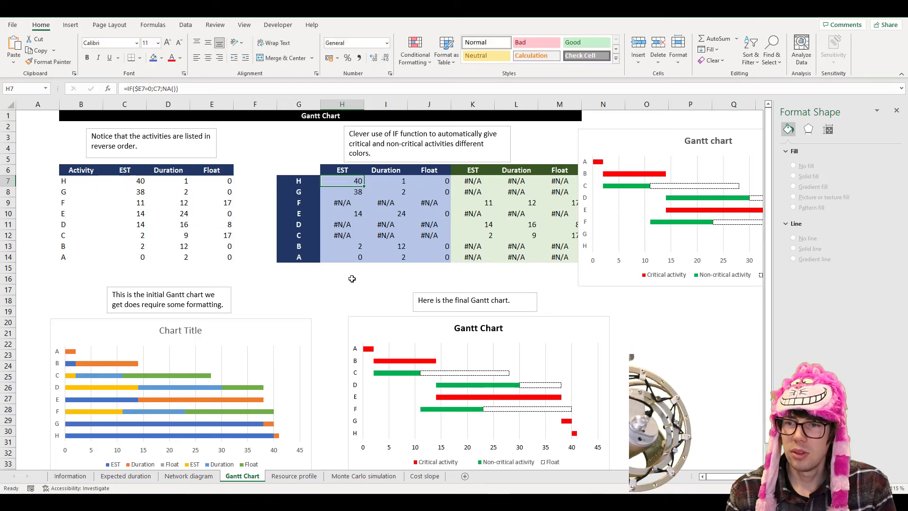
key(shift+Right)
key(shift+Right)
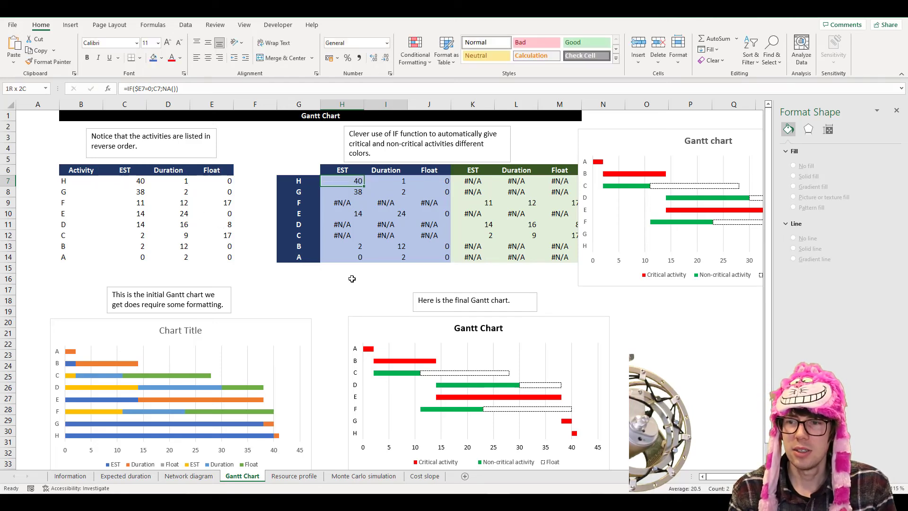
key(shift+Down)
key(shift+Down)
key(shift+Down)
key(shift+Down)
key(shift+Down)
key(shift+Down)
key(shift+Down)
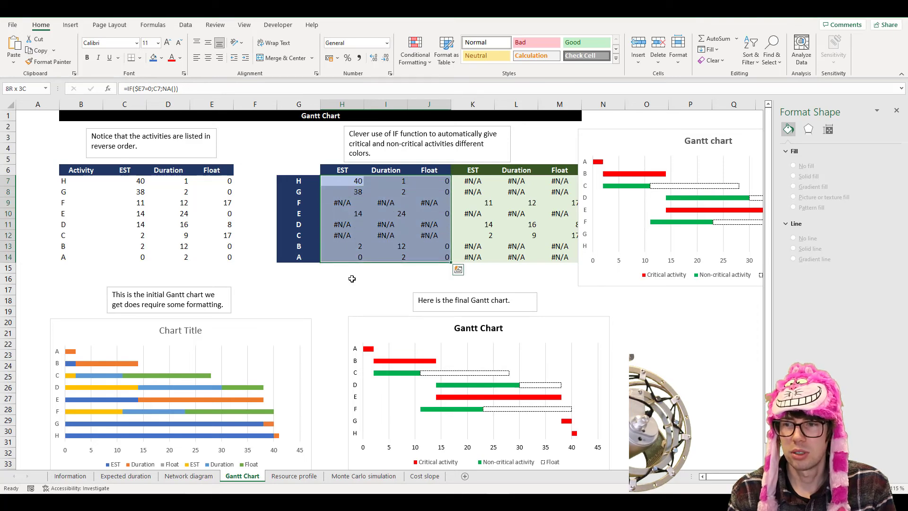
drag(132, 180, 203, 254)
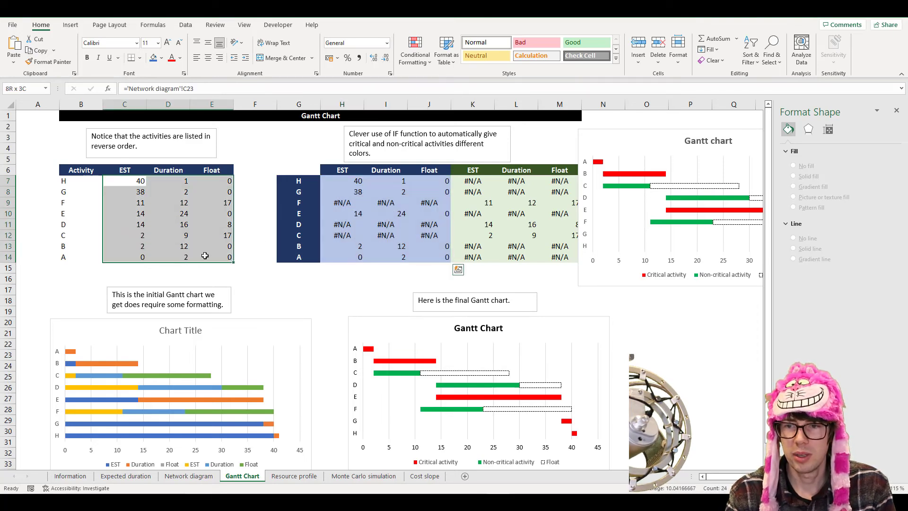
drag(348, 179, 426, 255)
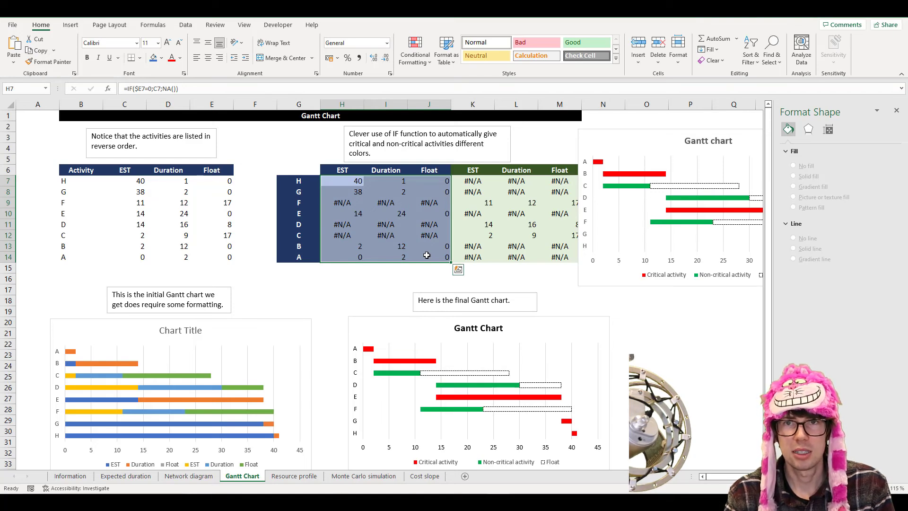
Inspect the non-critical IF formula in K7 and compare both split sections with the source table
click(472, 179)
double_click(471, 180)
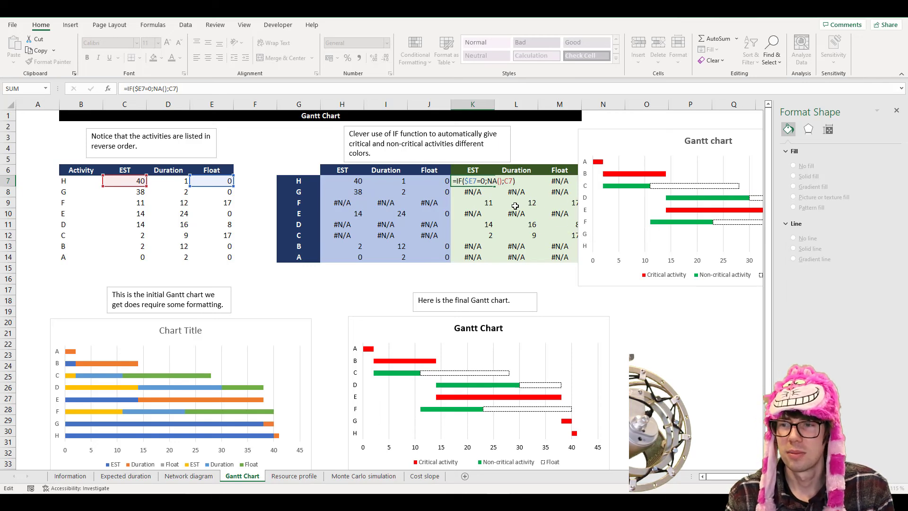
key(Escape)
drag(347, 181, 559, 258)
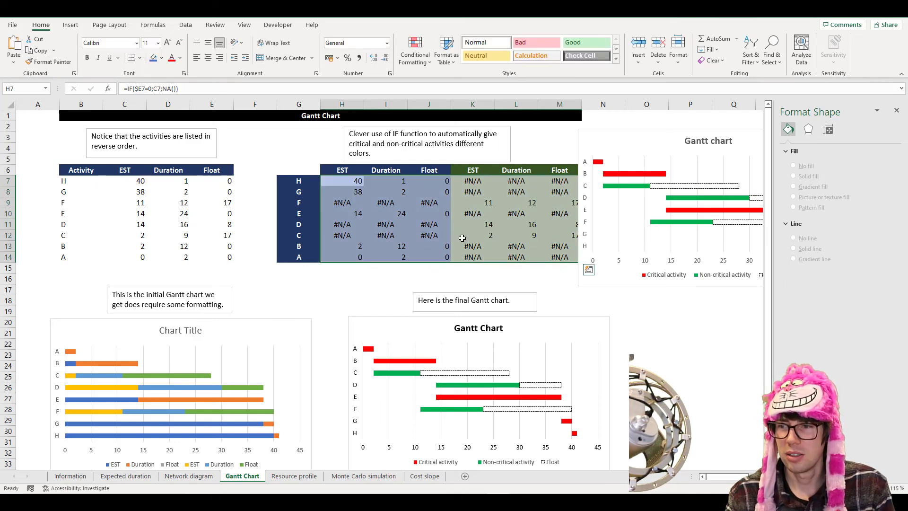
drag(125, 180, 222, 238)
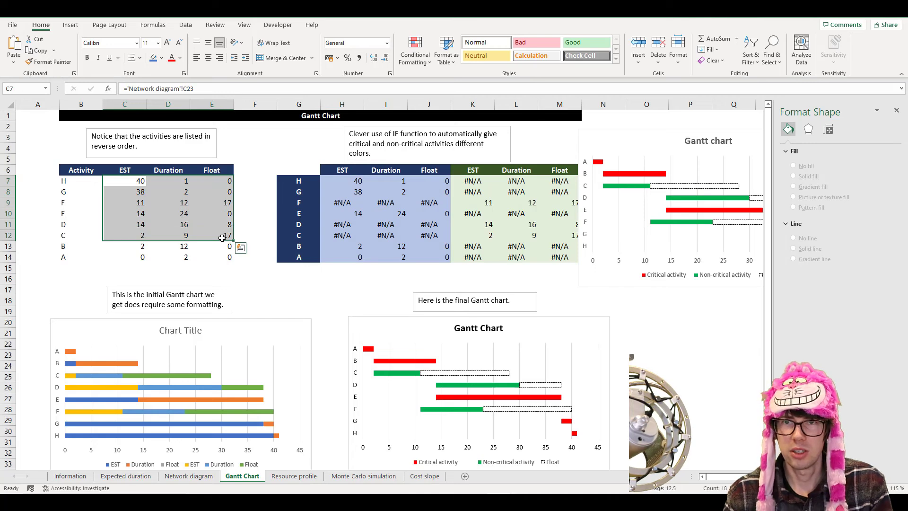
click(379, 284)
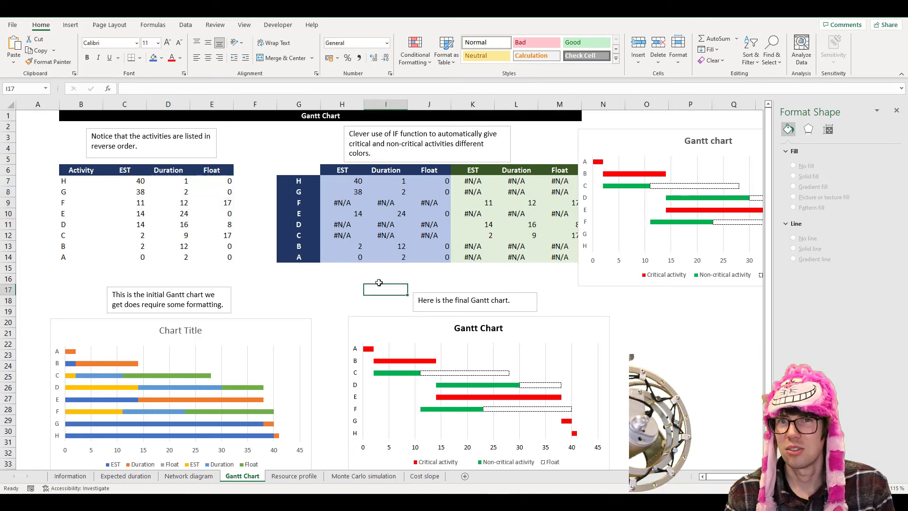
Compare the critical EST formula in H7 with the non-critical EST formula in K7
click(350, 180)
key(F2)
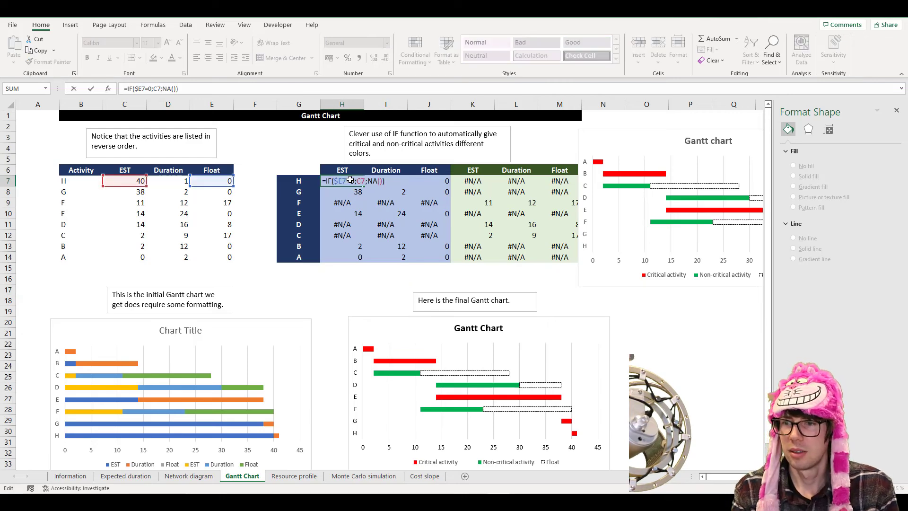
key(Escape)
key(Right)
key(Right)
key(Right)
key(F2)
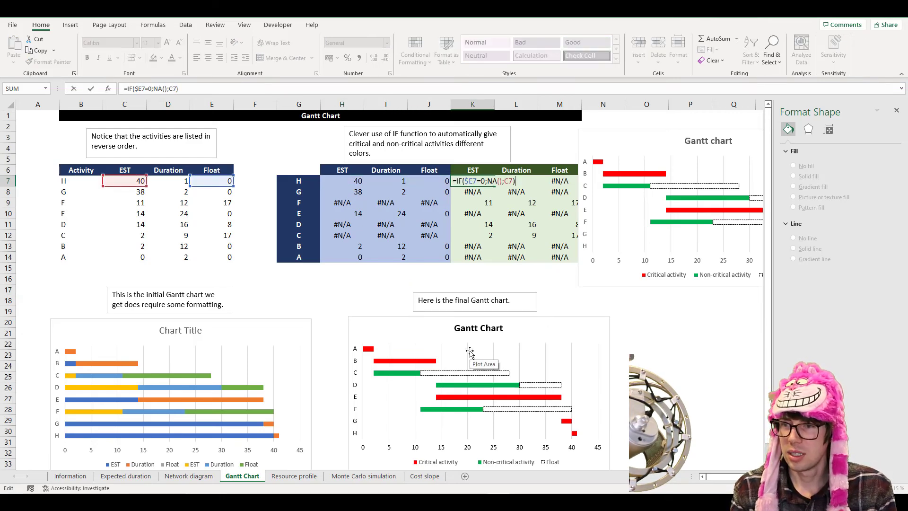
Insert a 2-D stacked bar chart from the split activity table in G7:M14
key(Escape)
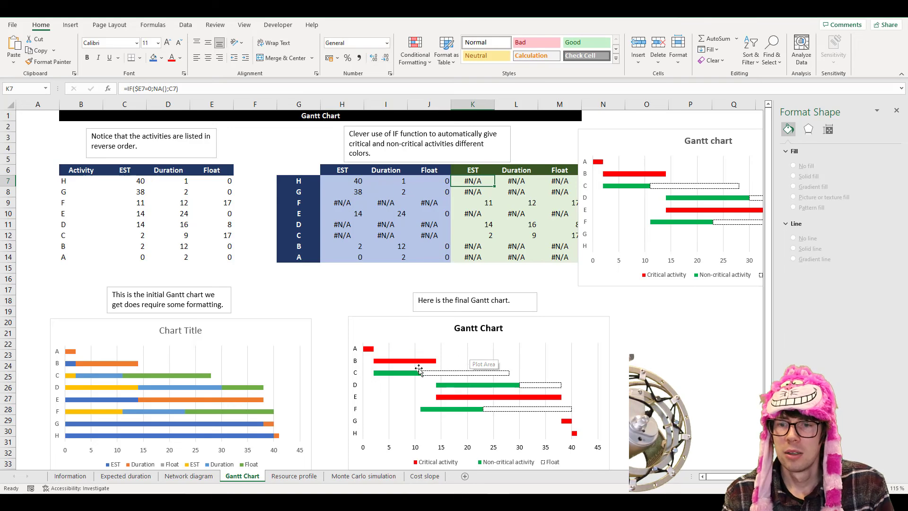
click(337, 300)
drag(296, 180, 566, 257)
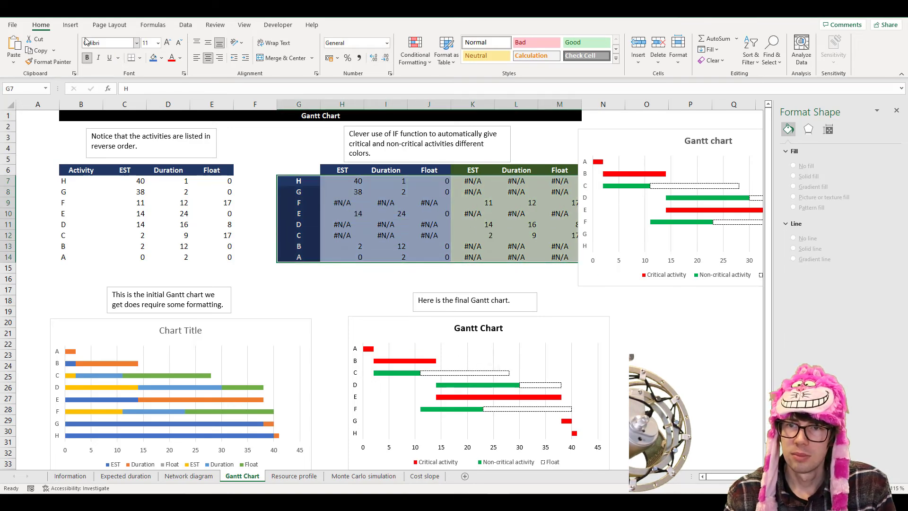
click(70, 25)
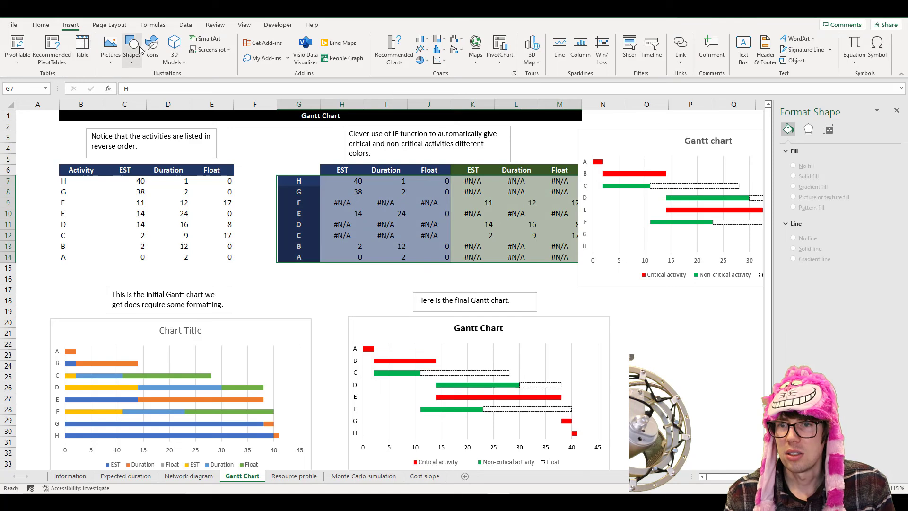
click(422, 38)
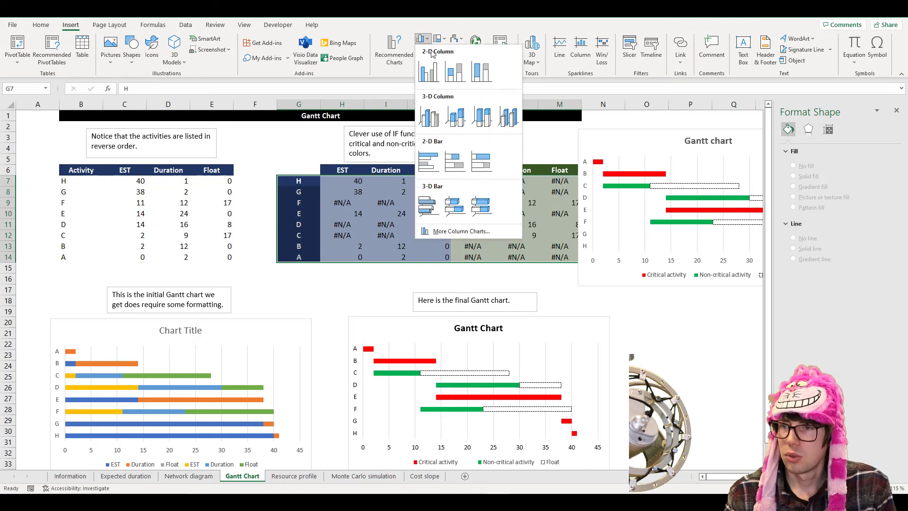
click(454, 161)
Move the new stacked bar chart into the empty area below the existing charts, around rows 41 to 54
drag(433, 226, 302, 266)
scroll(313, 271, down, 1)
scroll(313, 271, down, 4)
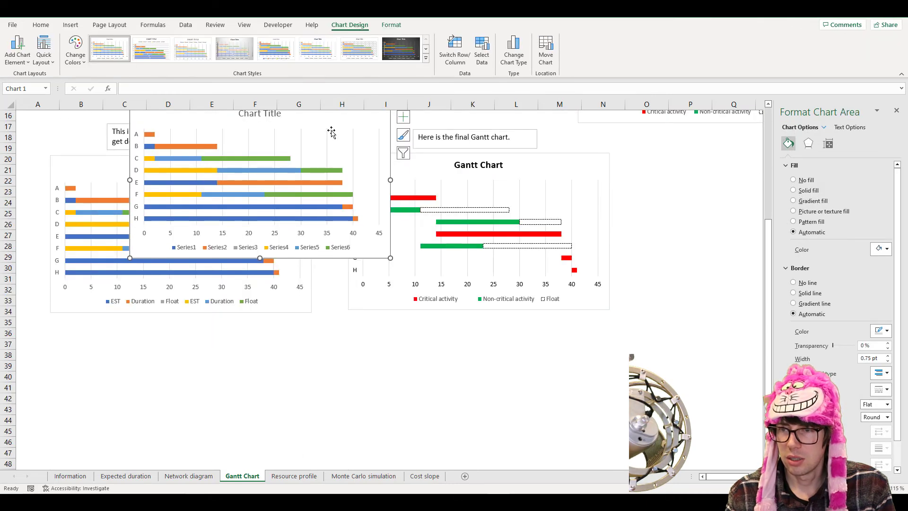
drag(334, 118, 363, 375)
scroll(431, 338, down, 1)
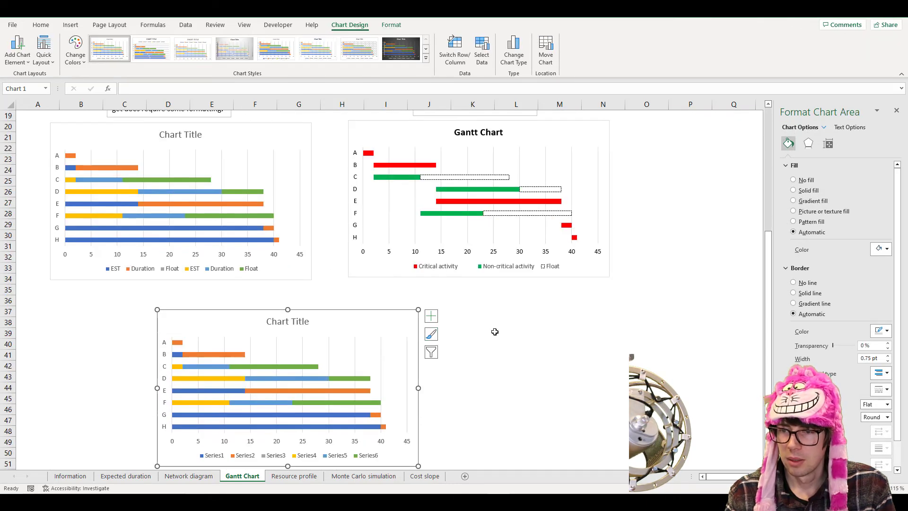
scroll(492, 330, down, 4)
drag(348, 186, 356, 224)
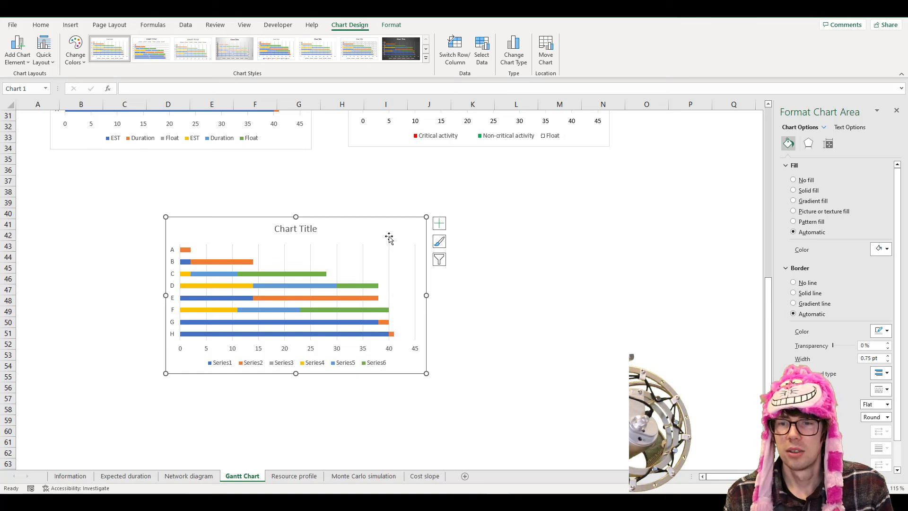
Hide the EST bars by giving the non-critical series no fill and no border, and the critical series no fill
click(186, 275)
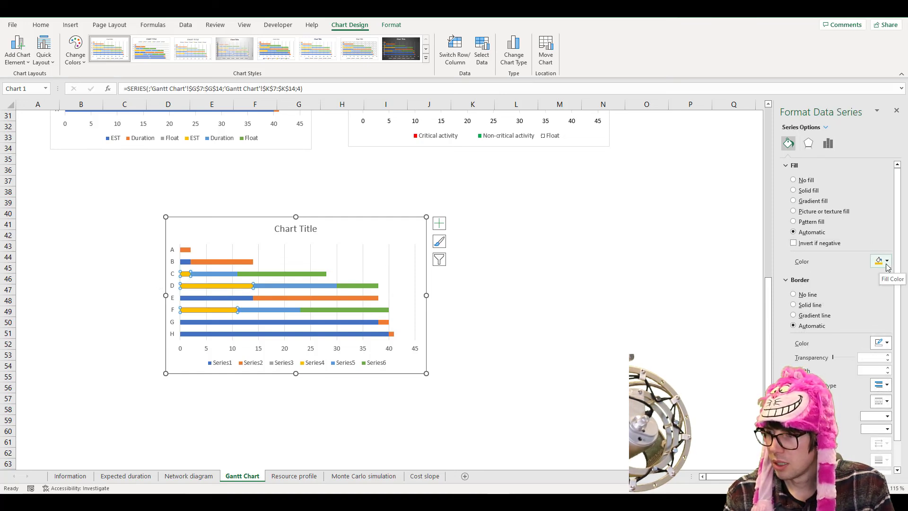
click(794, 293)
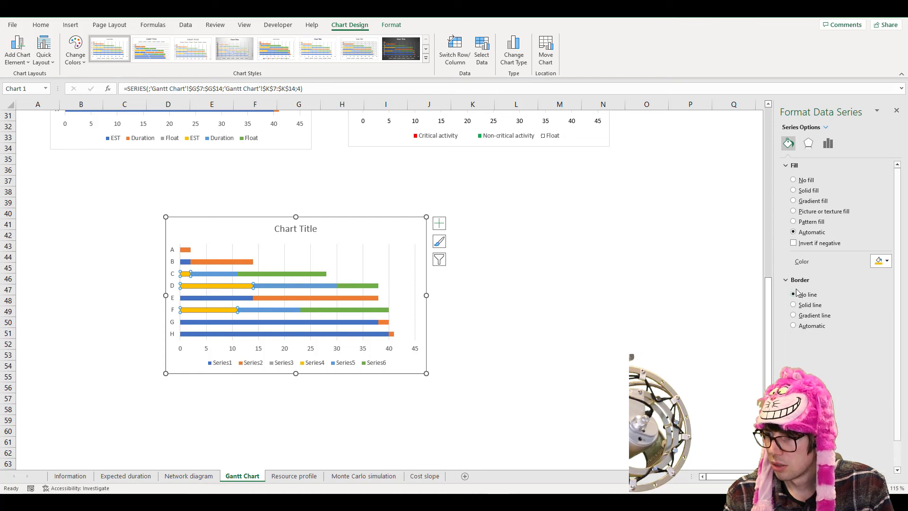
click(796, 182)
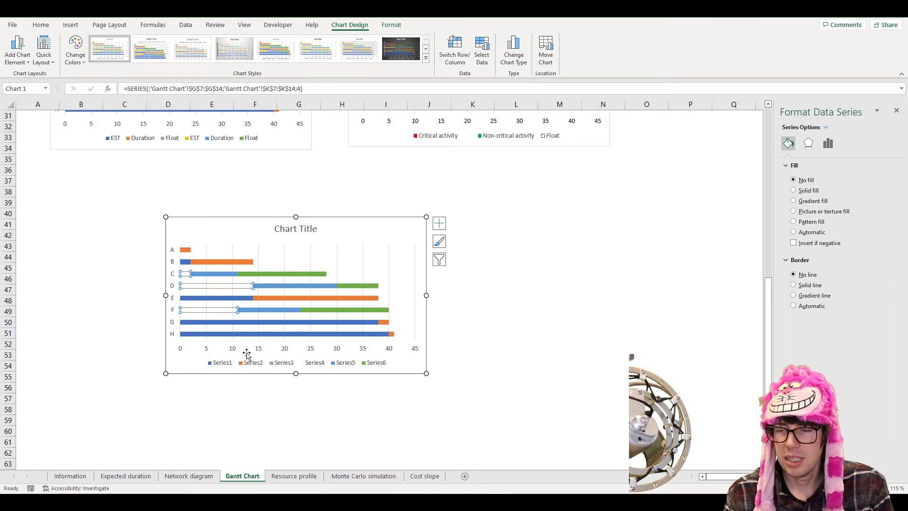
click(185, 262)
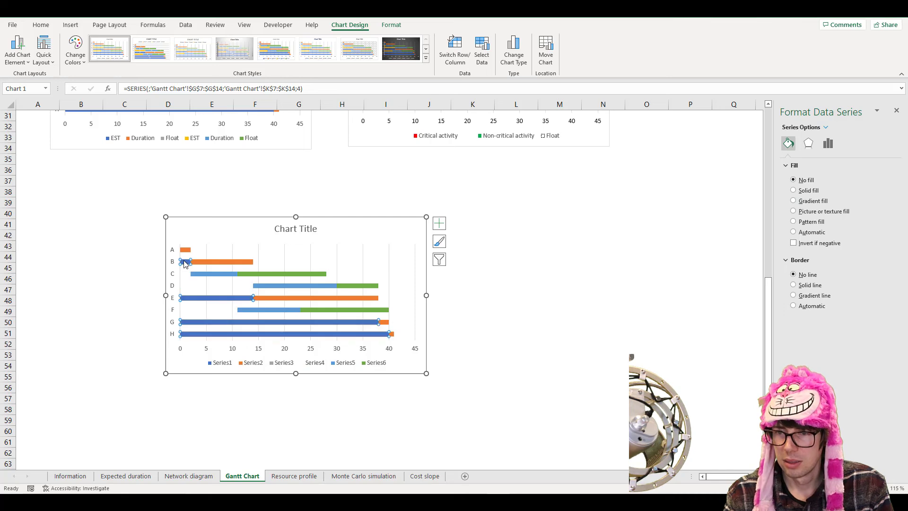
click(797, 183)
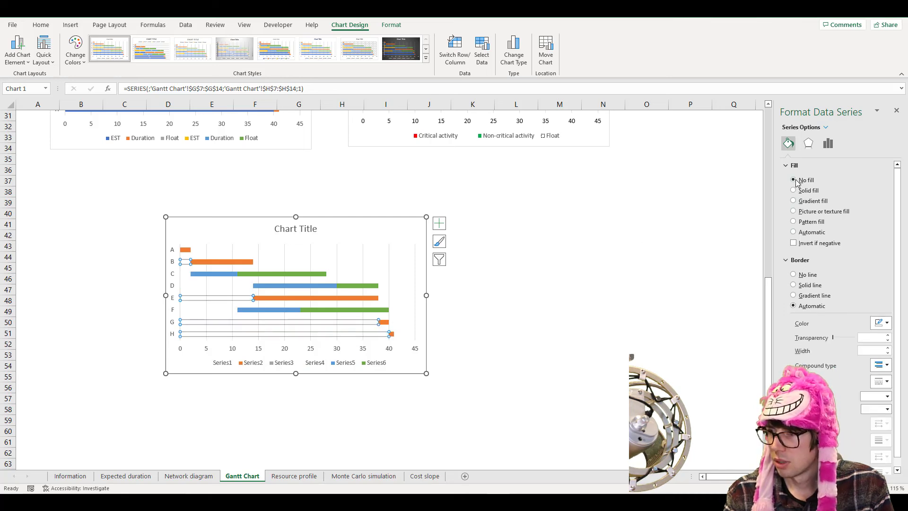
click(604, 327)
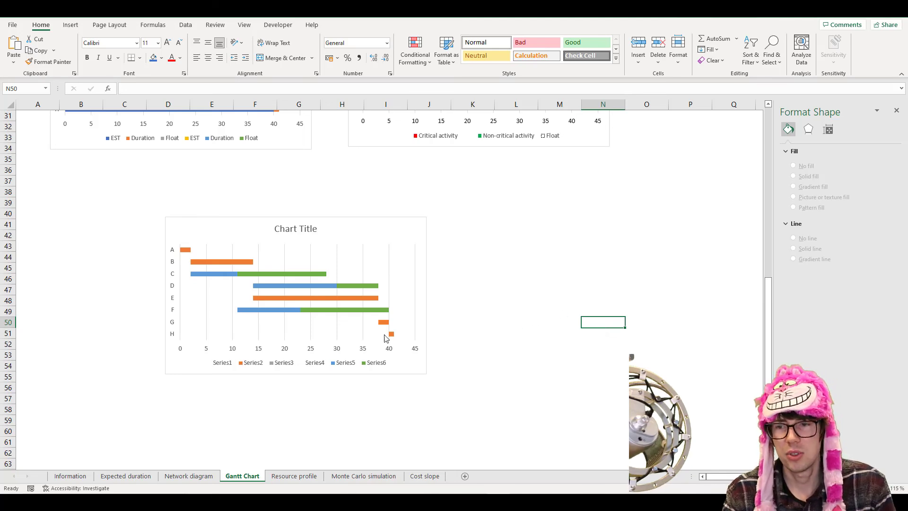
Format the non-critical float series with no fill and a black dashed border
click(349, 311)
click(788, 143)
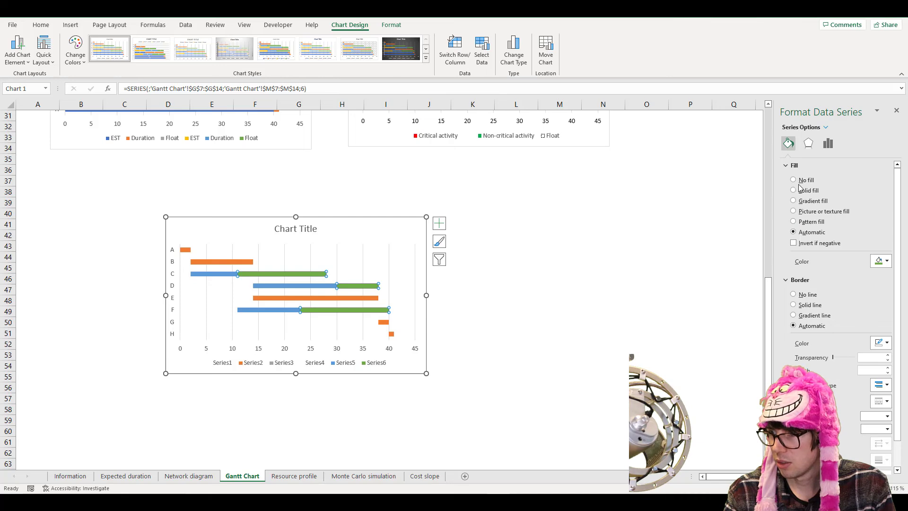
click(793, 180)
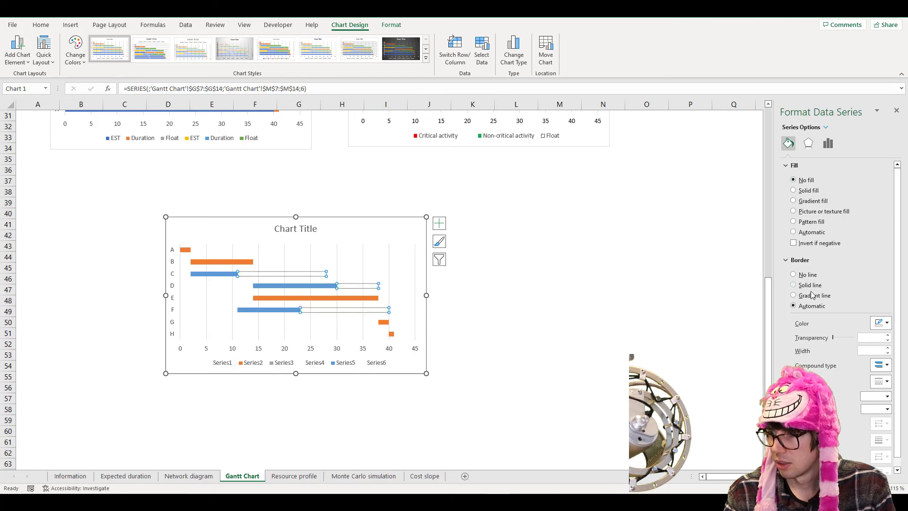
click(880, 323)
click(837, 348)
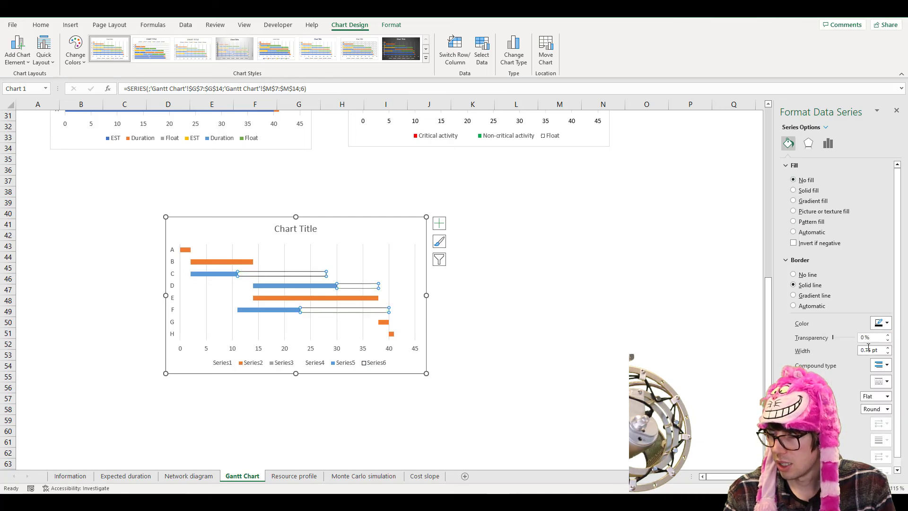
click(882, 381)
click(882, 405)
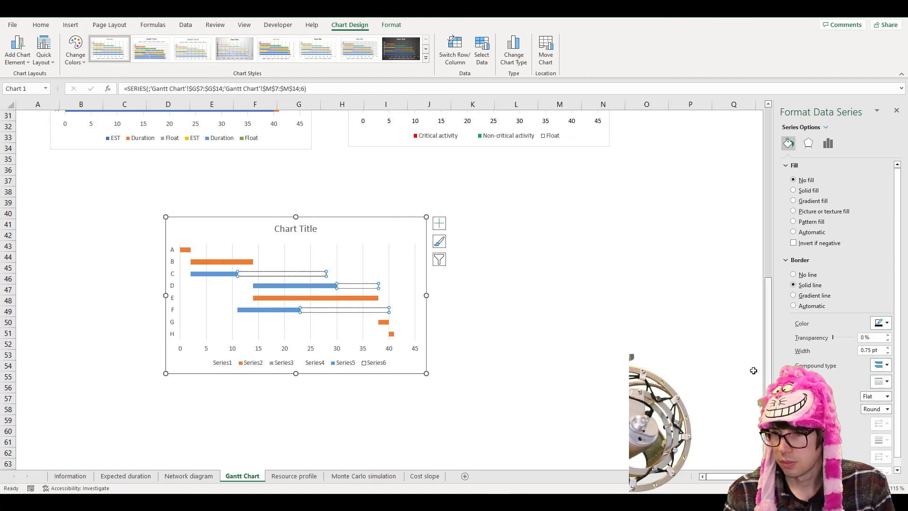
click(605, 341)
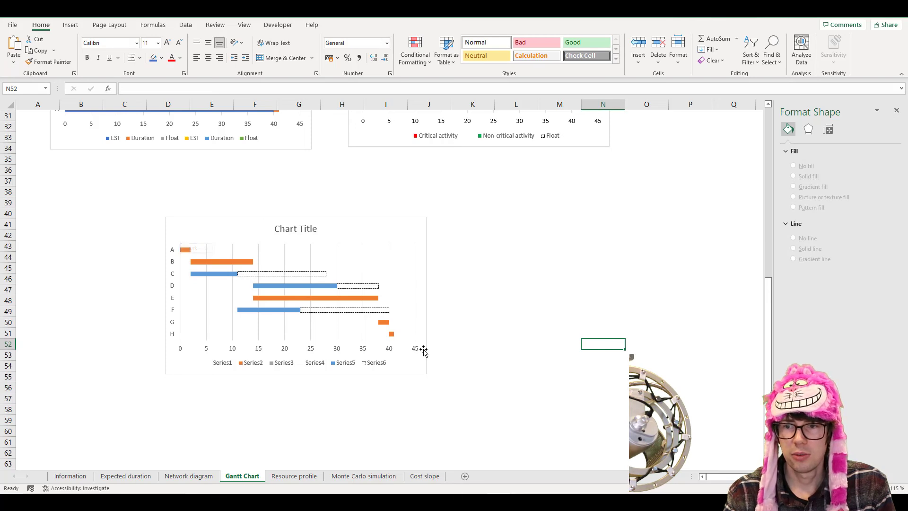
Compare the critical and non-critical sections of the split table with the bars in the new chart
click(507, 271)
scroll(510, 284, up, 10)
click(360, 192)
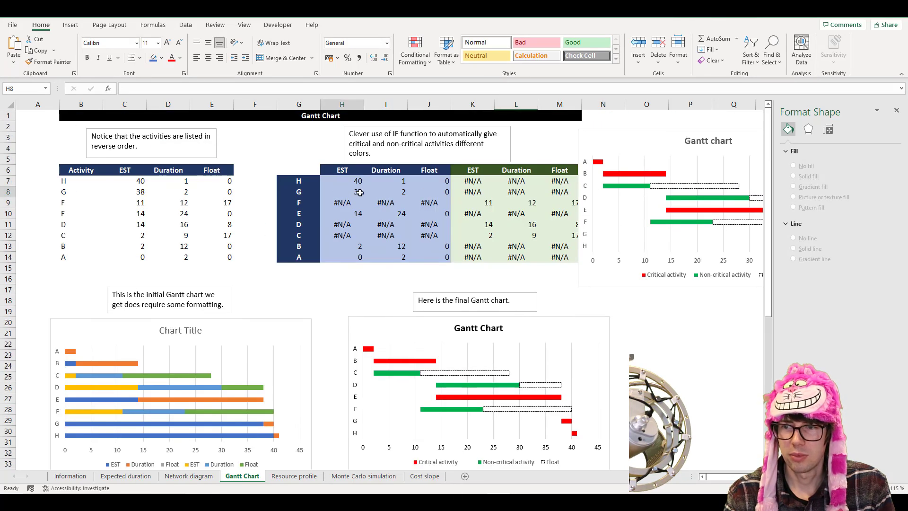
drag(360, 192, 444, 255)
drag(472, 181, 554, 254)
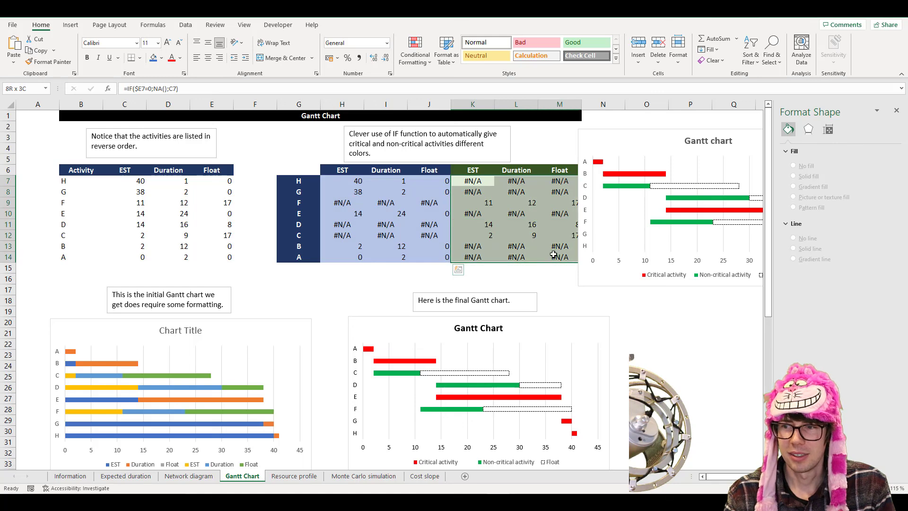
scroll(589, 293, down, 10)
click(543, 292)
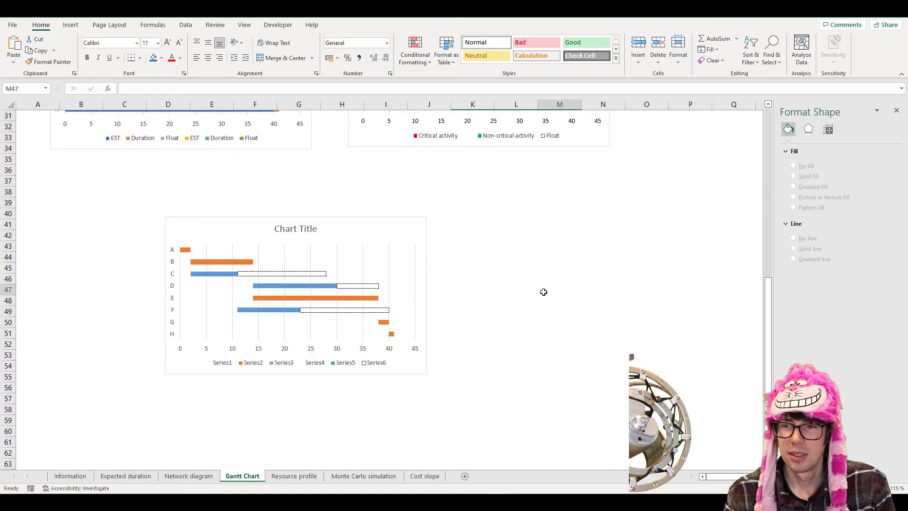
Fill the critical duration series in the new chart with red
click(245, 261)
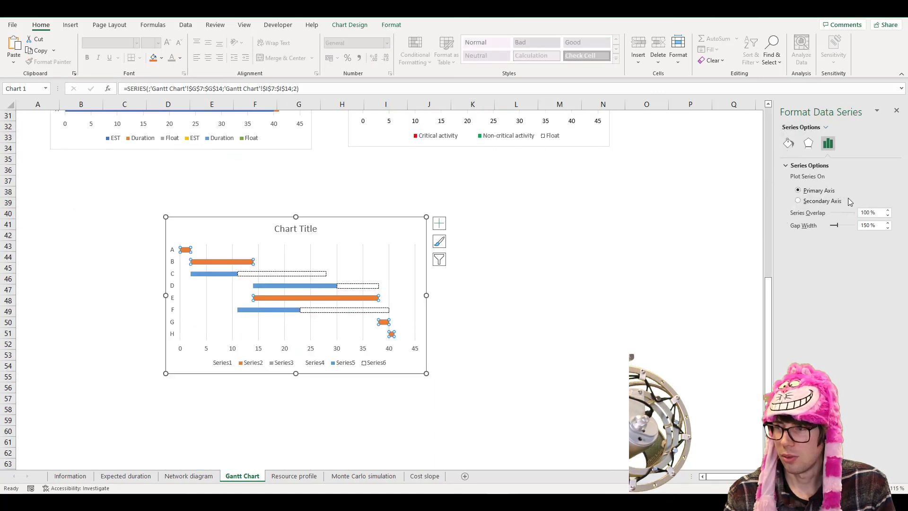
click(788, 143)
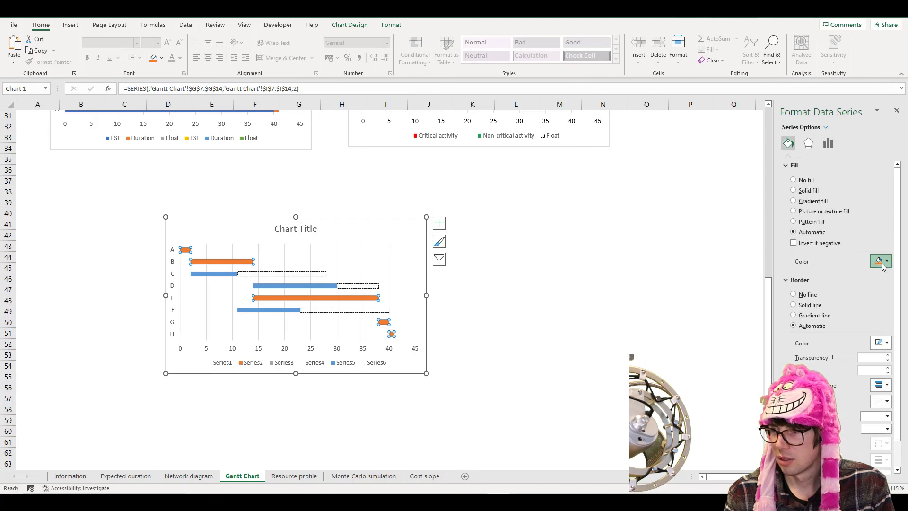
click(882, 264)
click(838, 350)
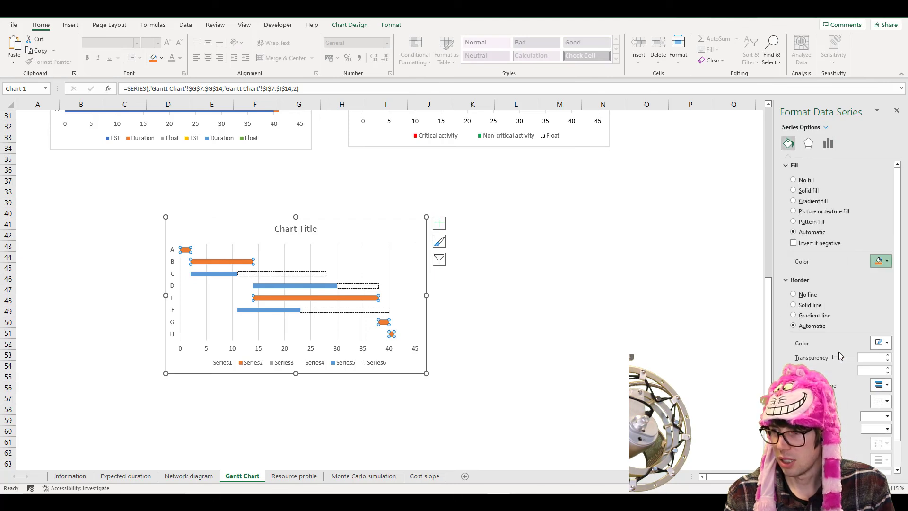
click(646, 333)
Fill the non-critical duration series in the new chart with green
click(320, 288)
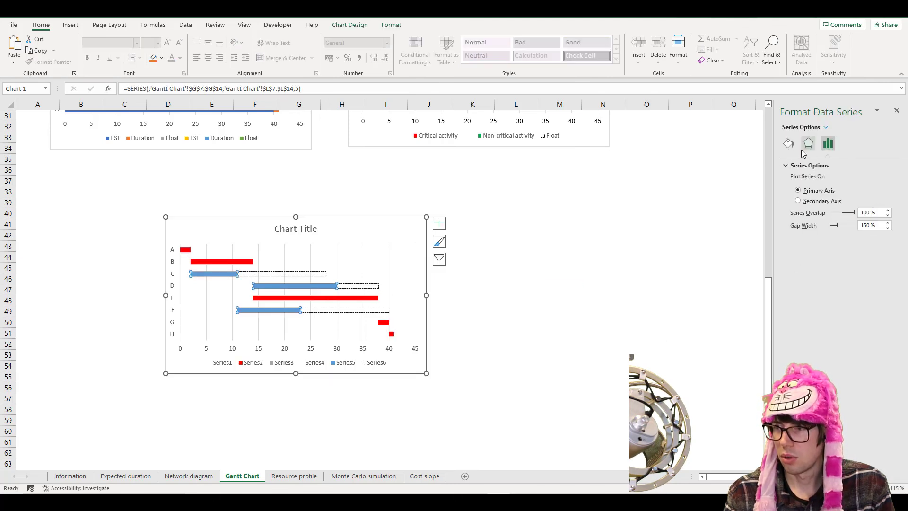
click(788, 142)
click(886, 264)
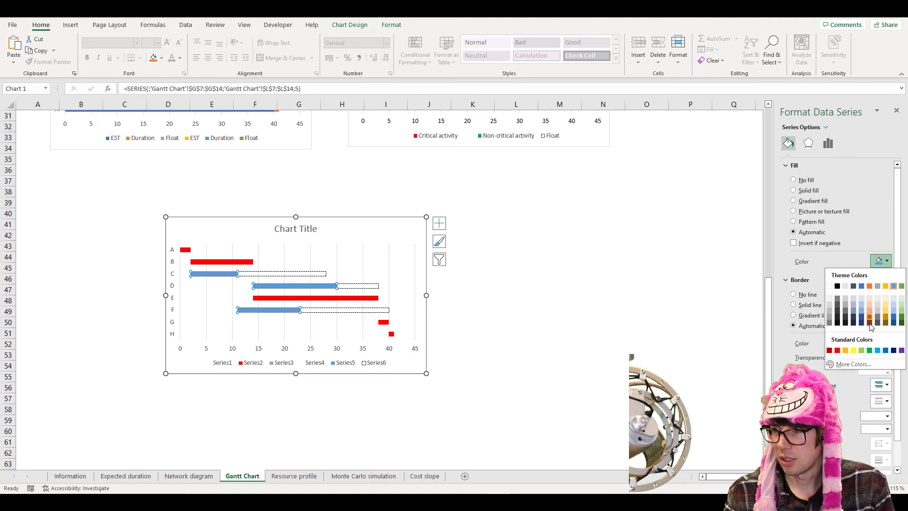
click(870, 351)
click(629, 311)
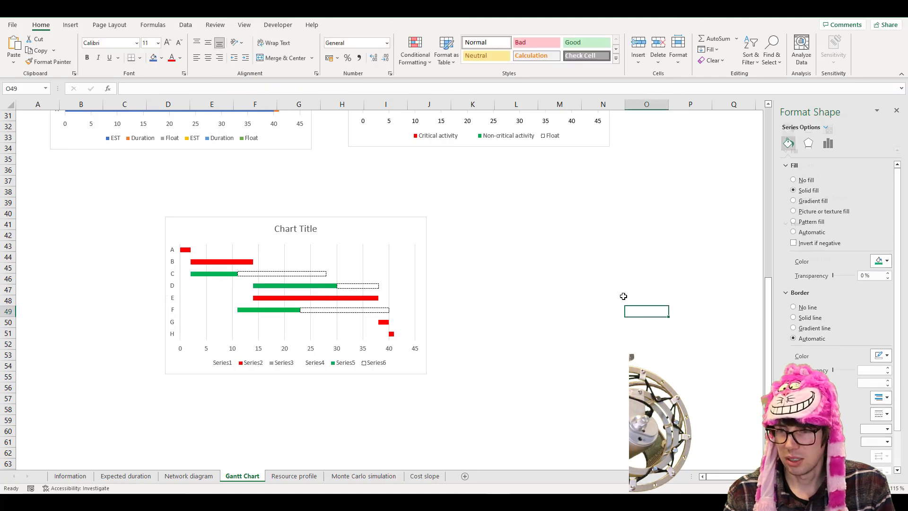
Make the new chart's title bold and change its text to "Gantt Chart"
click(306, 233)
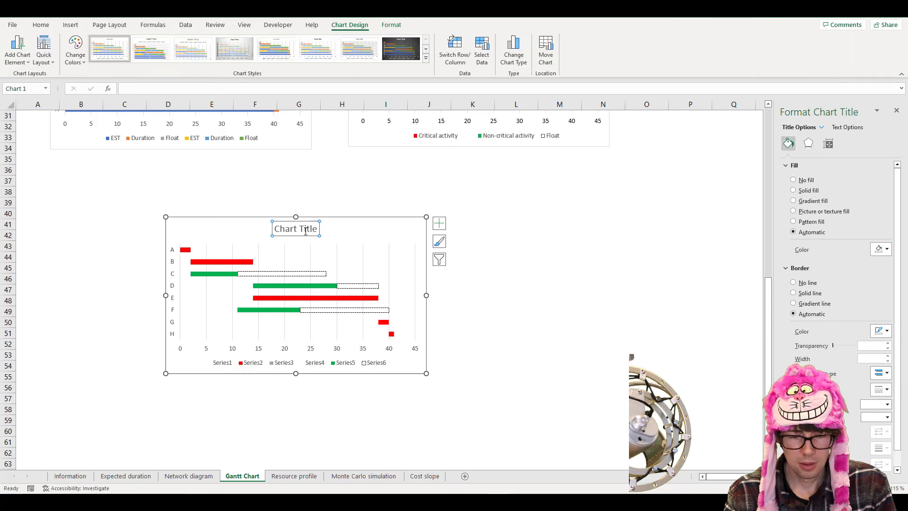
triple_click(306, 231)
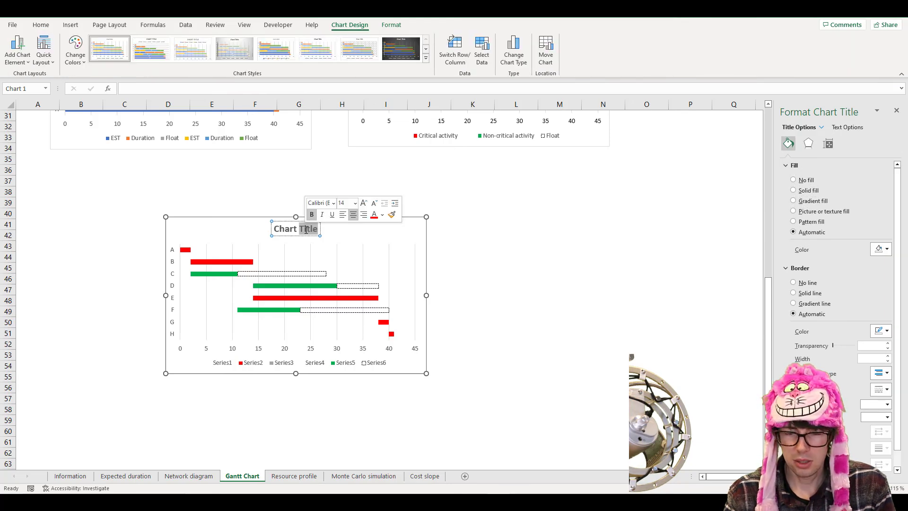
text(Gantt)
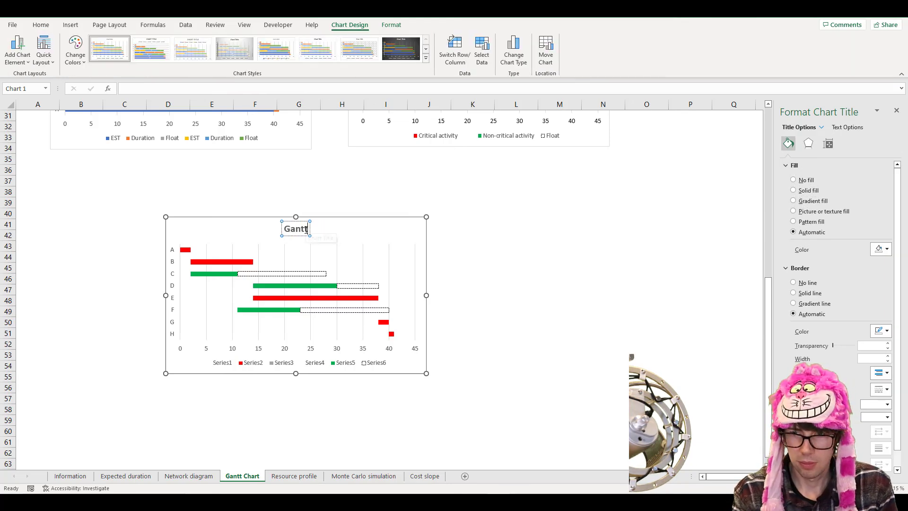
text( Chart)
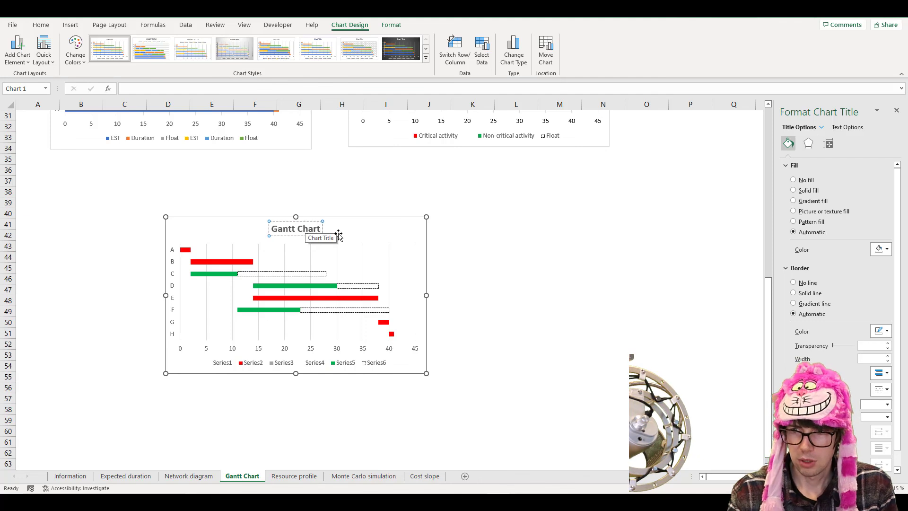
click(496, 278)
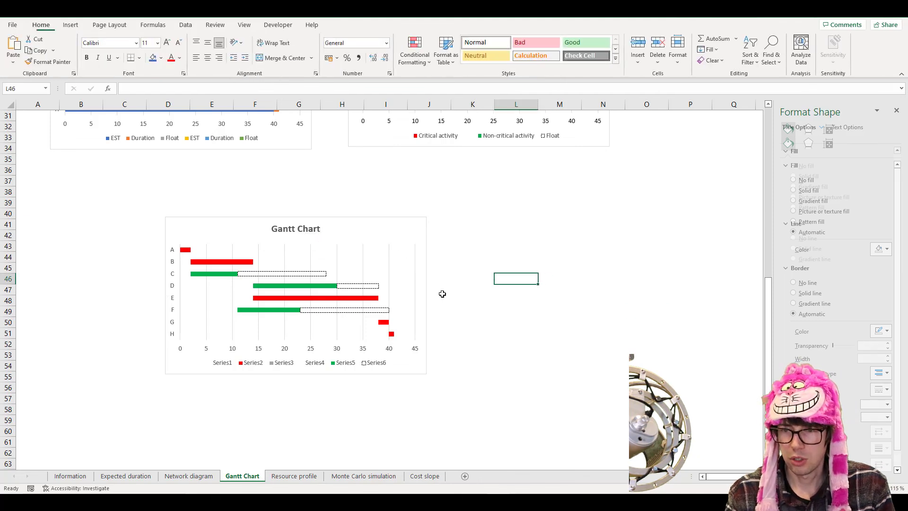
Inspect the invisible EST series for the critical and non-critical activities in the new chart
click(284, 374)
click(245, 333)
right_click(246, 333)
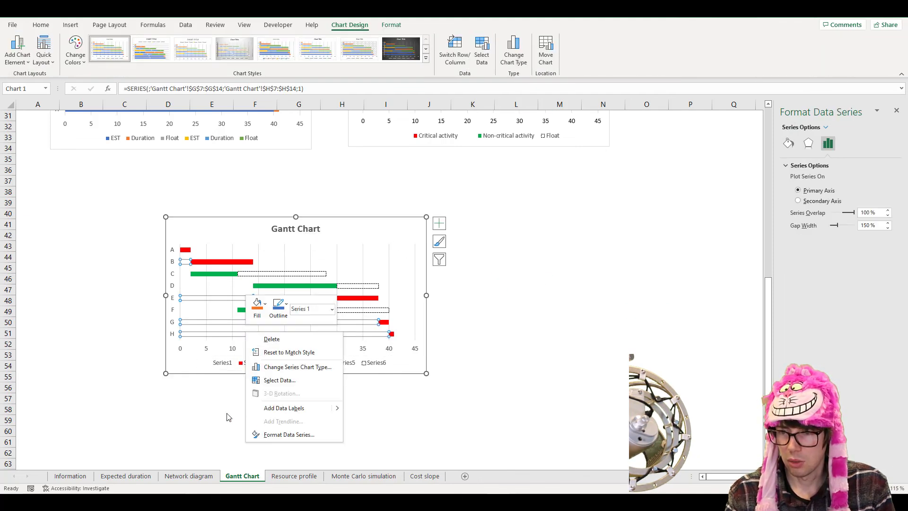
key(Escape)
click(222, 310)
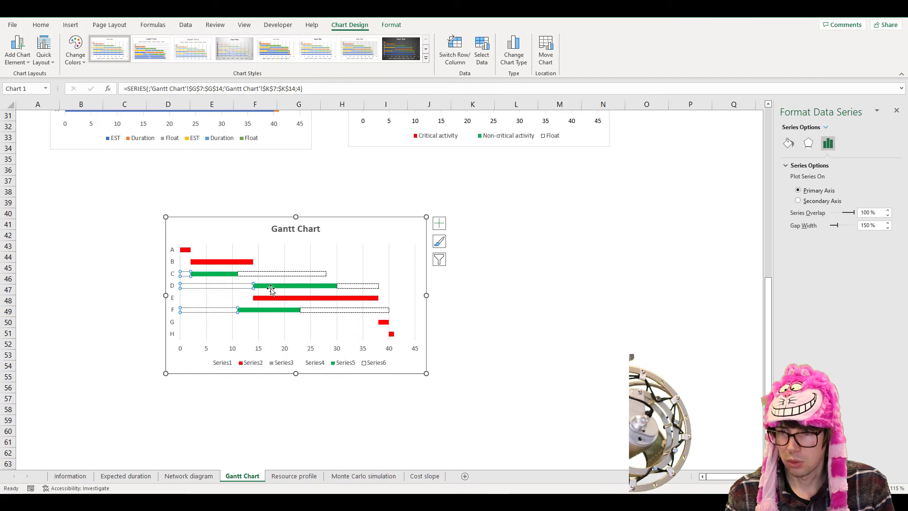
Review the series list in the new chart's data source settings and close them without changes
right_click(311, 256)
key(Escape)
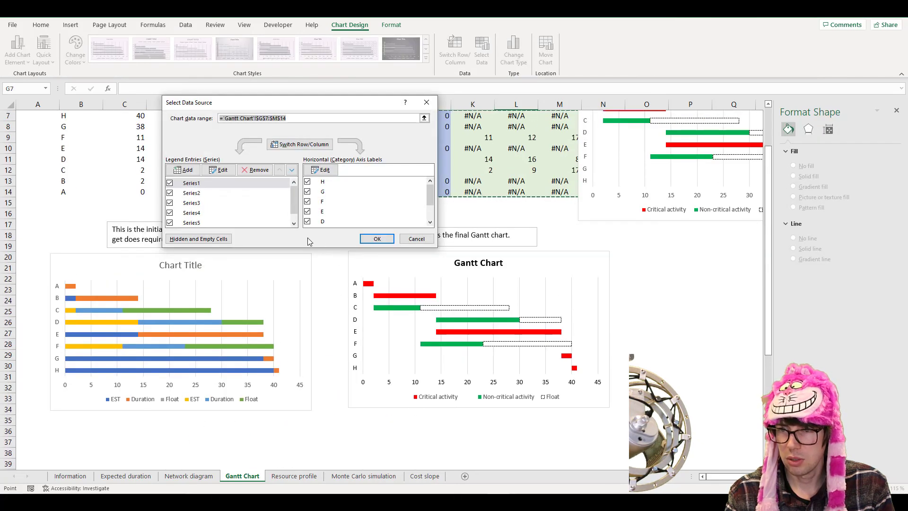
click(201, 214)
click(426, 102)
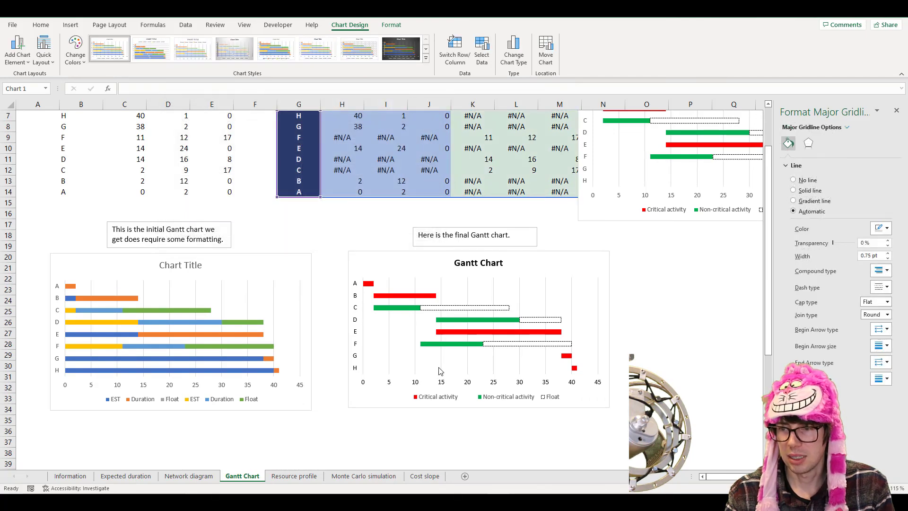
Examine the series entries in the new chart's legend
scroll(555, 312, down, 4)
scroll(555, 313, down, 2)
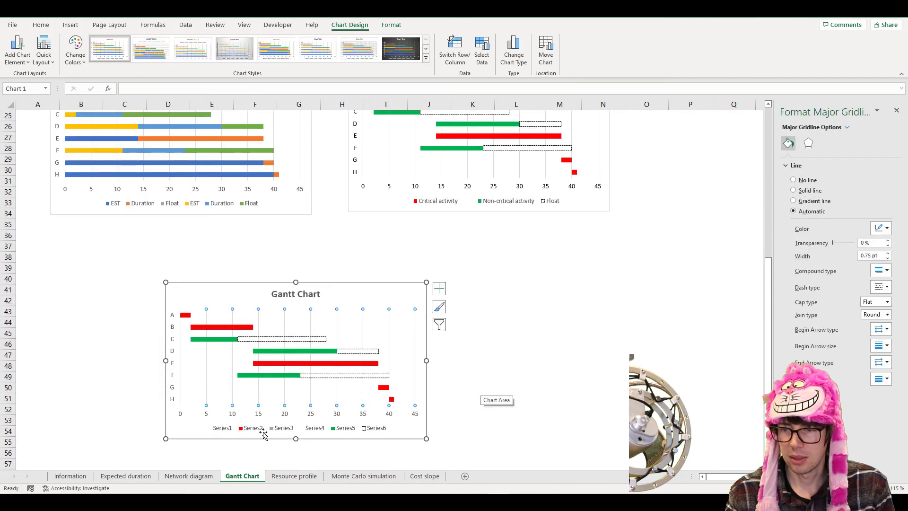
click(227, 431)
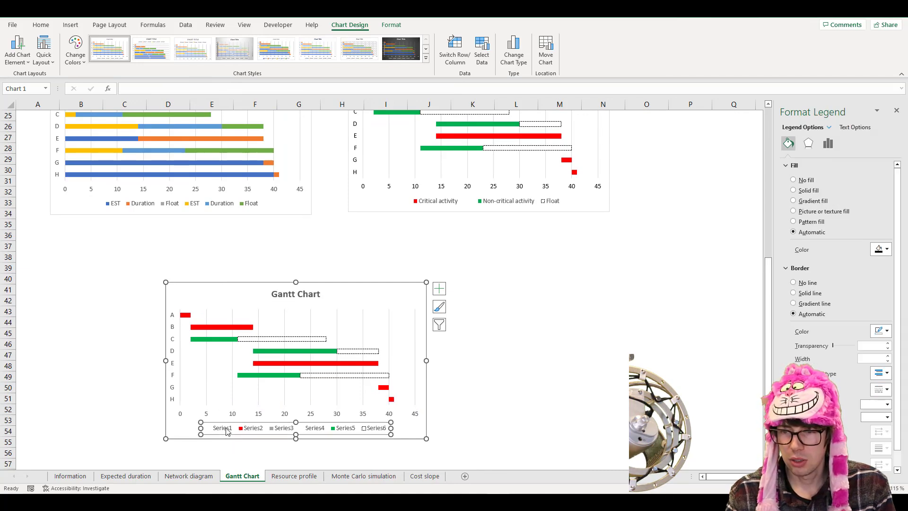
click(530, 346)
Select the original activity table with its EST, Duration and Float columns, including the header row, in B6:E14
scroll(530, 346, up, 5)
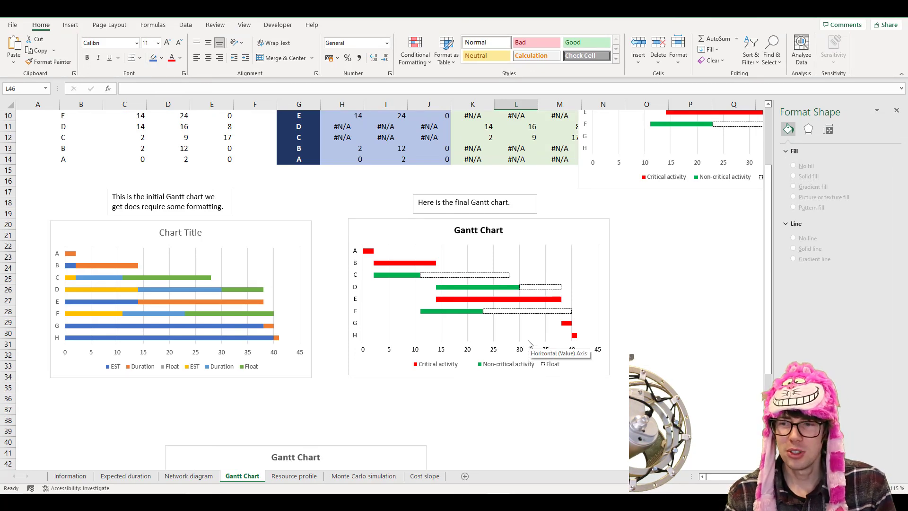
scroll(529, 344, up, 3)
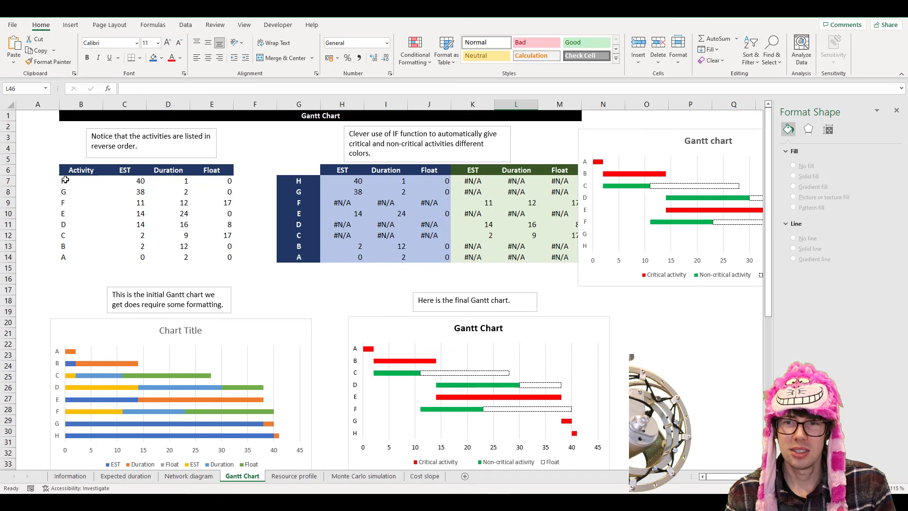
drag(63, 175, 216, 257)
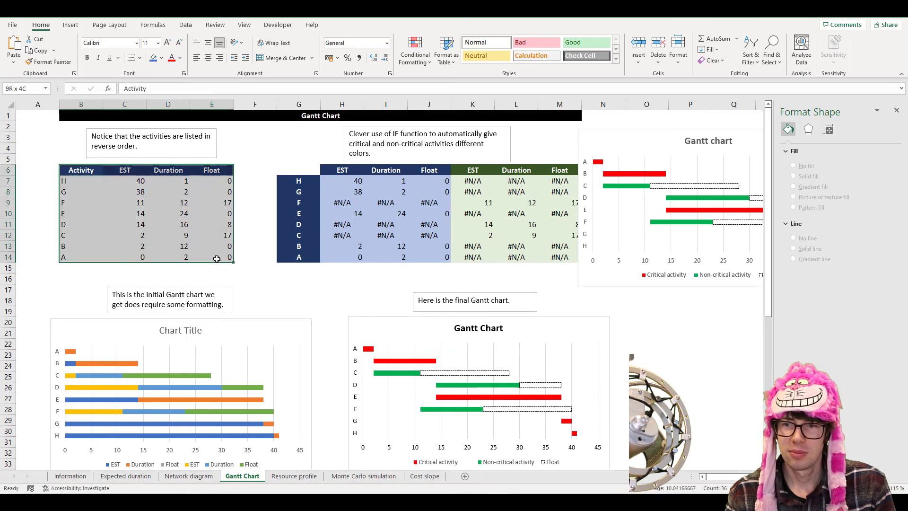